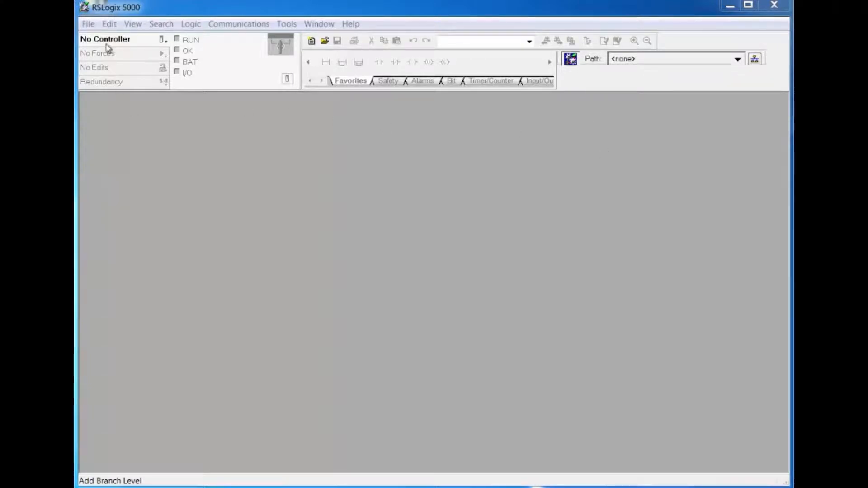
- Start a new controller project for the 1769-L35E CompactLogix5335E at revision 20 and name it PAC_L354E
left_click(88, 25)
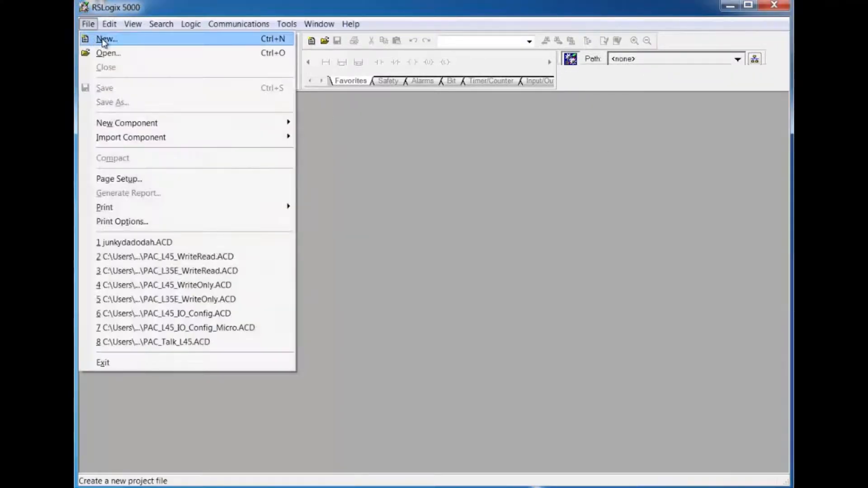
left_click(104, 38)
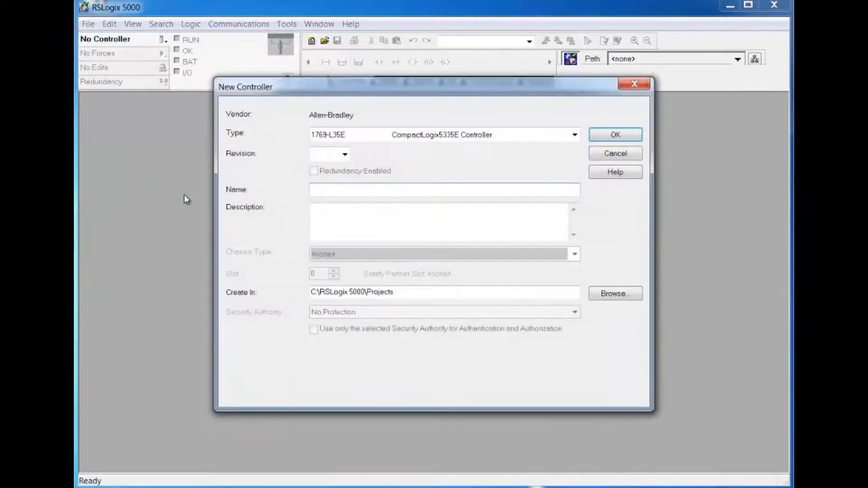
left_click(345, 155)
left_click(340, 201)
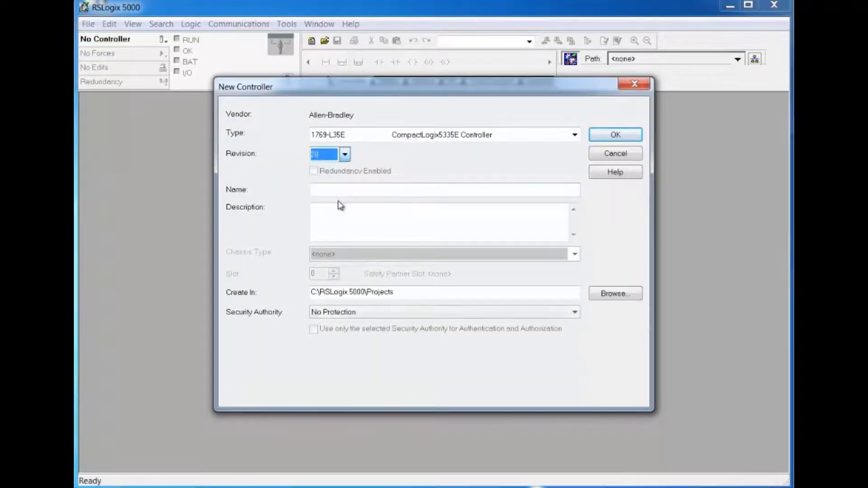
left_click(340, 190)
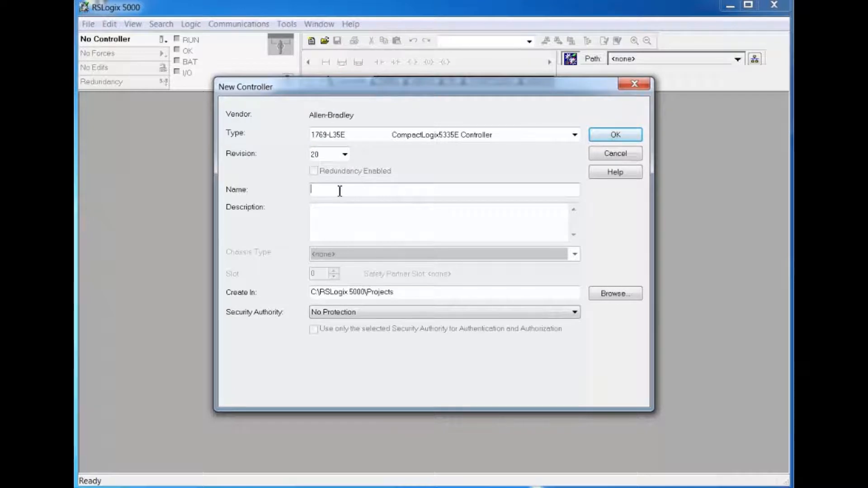
type("PAC_L35E")
- Set the project's location to the LearnRS5000 folder on the desktop and create the project
left_click(606, 294)
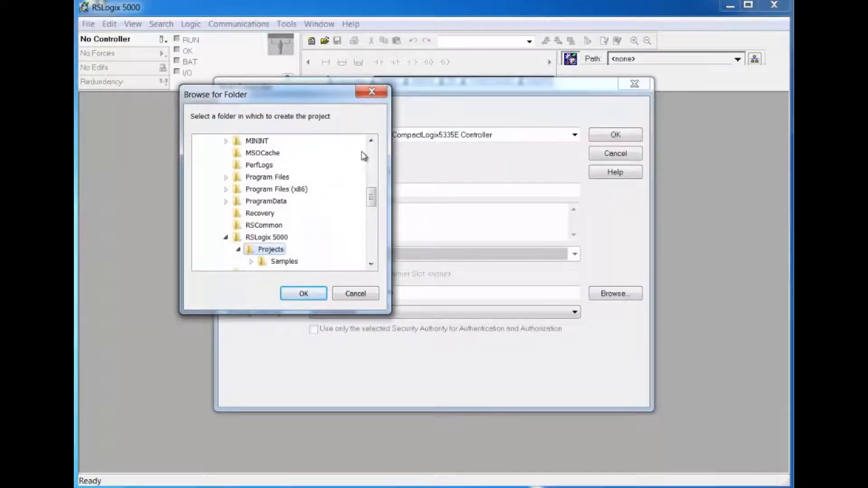
left_click(372, 154)
left_click(372, 154)
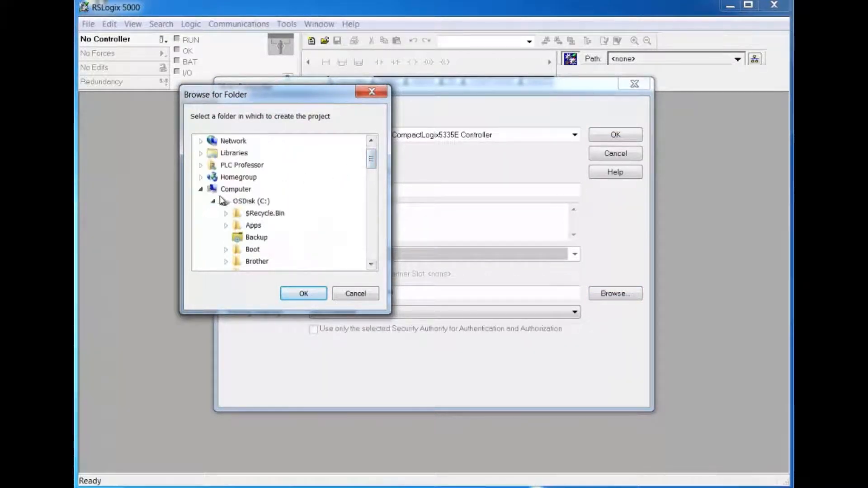
left_click(201, 189)
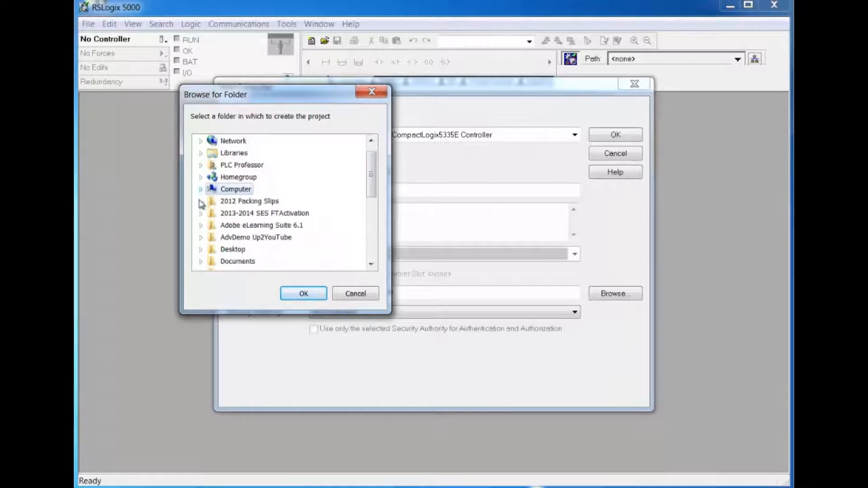
left_click(201, 250)
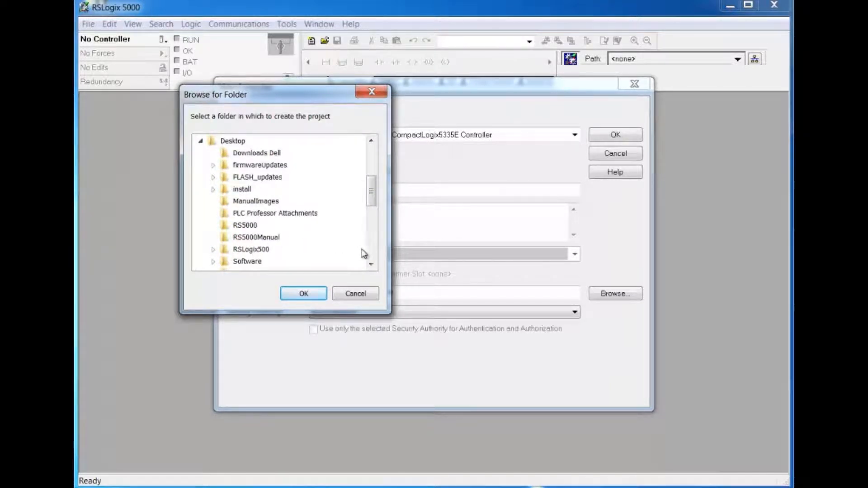
scroll(372, 265, "down", 3)
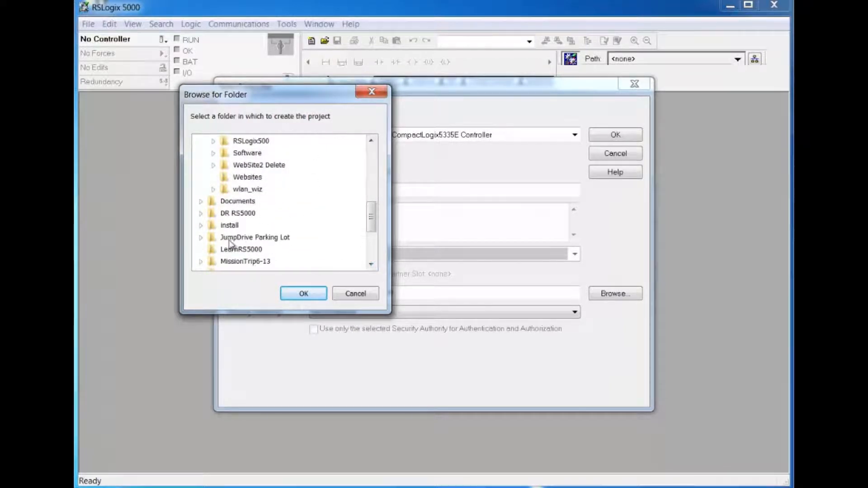
left_click(228, 252)
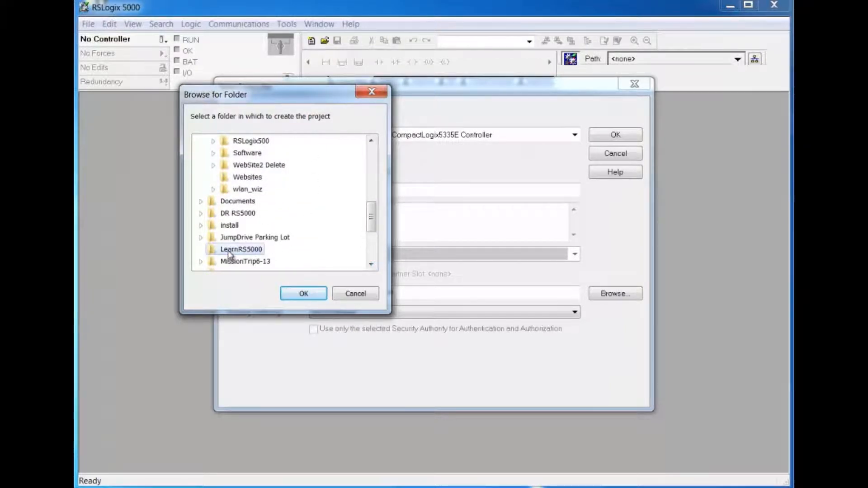
left_click(303, 293)
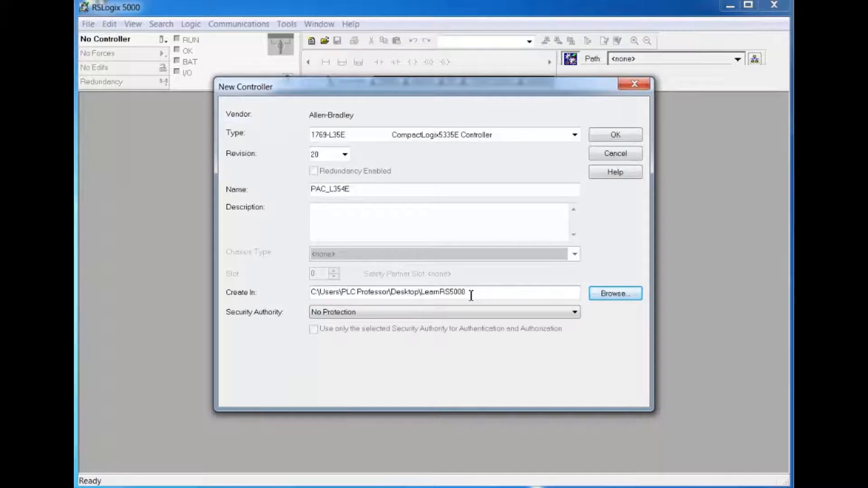
left_click(608, 140)
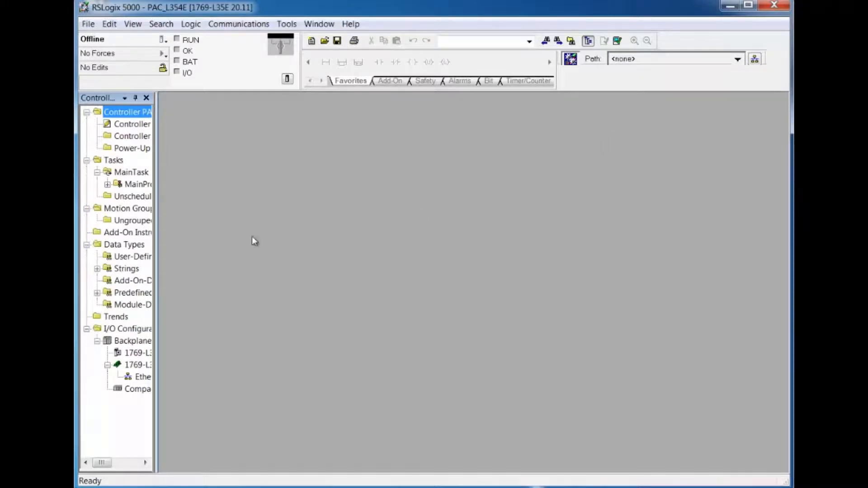
- Widen the Controller Organizer and enter an IP address starting with 192.168.1 for the 1769-L35E Ethernet port LocalENB
left_click_drag(155, 258, 285, 276)
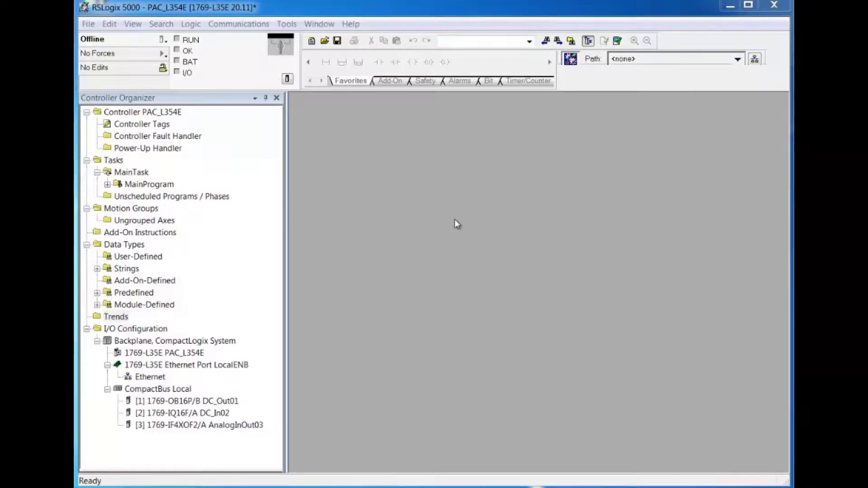
right_click(163, 365)
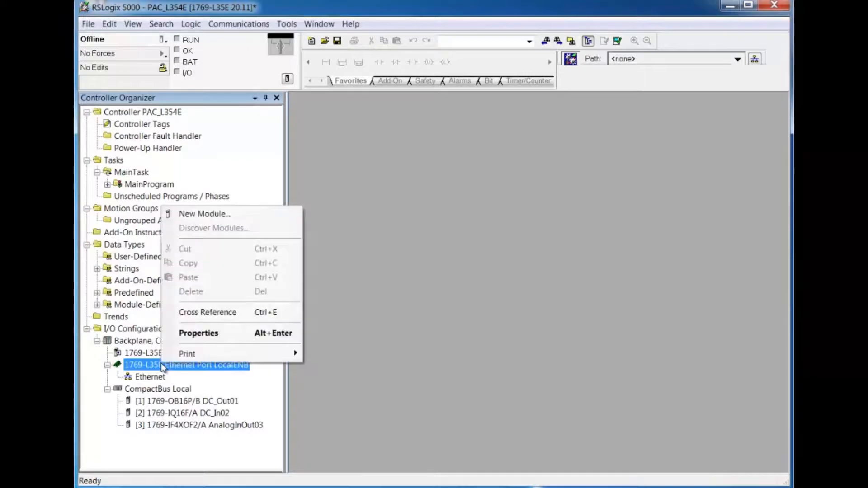
left_click(195, 334)
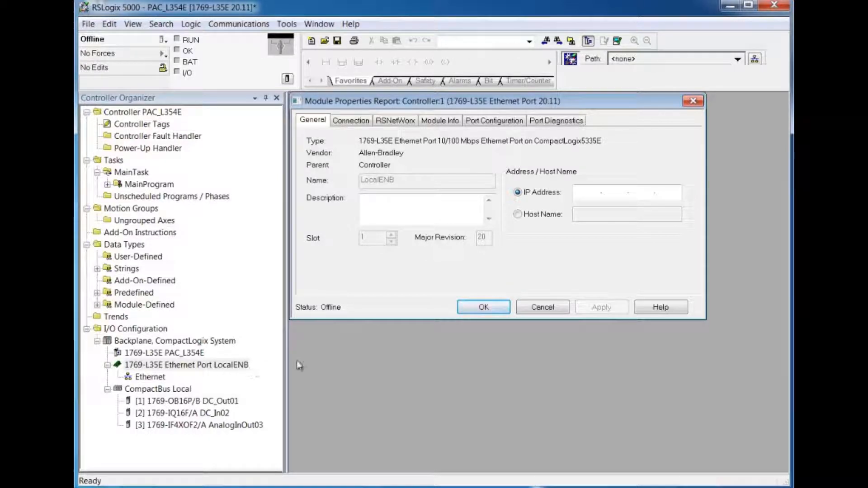
left_click(579, 193)
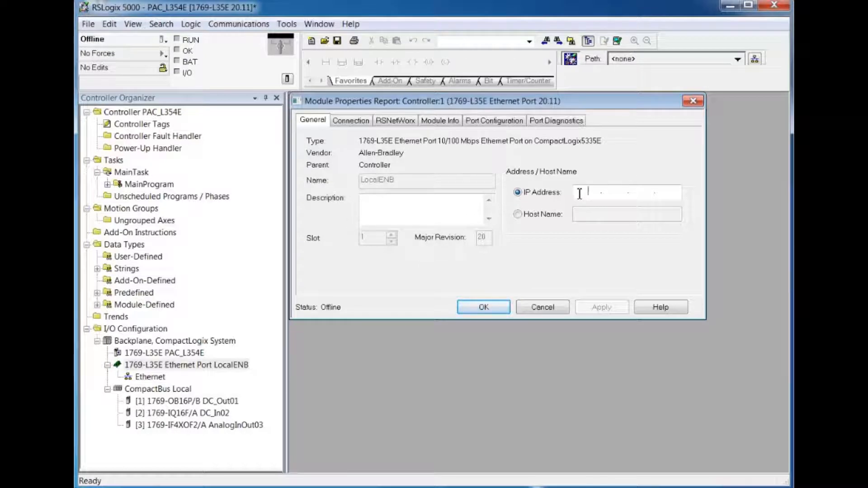
type("192.168.1")
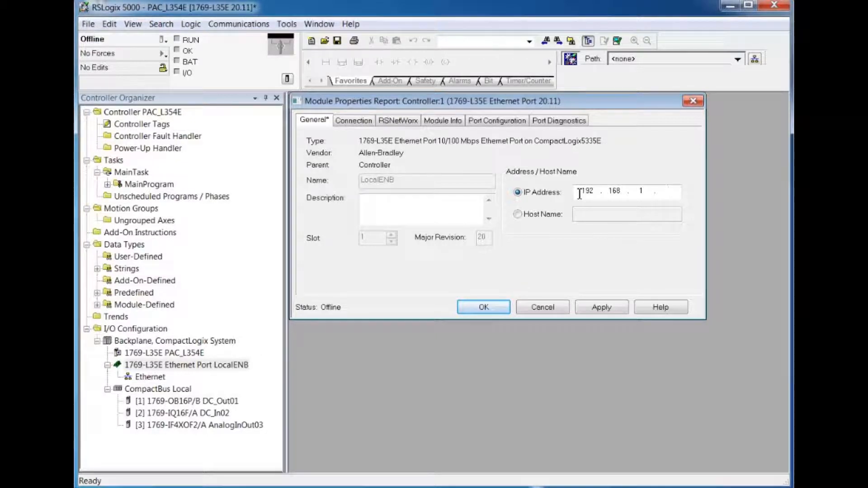
left_click(480, 312)
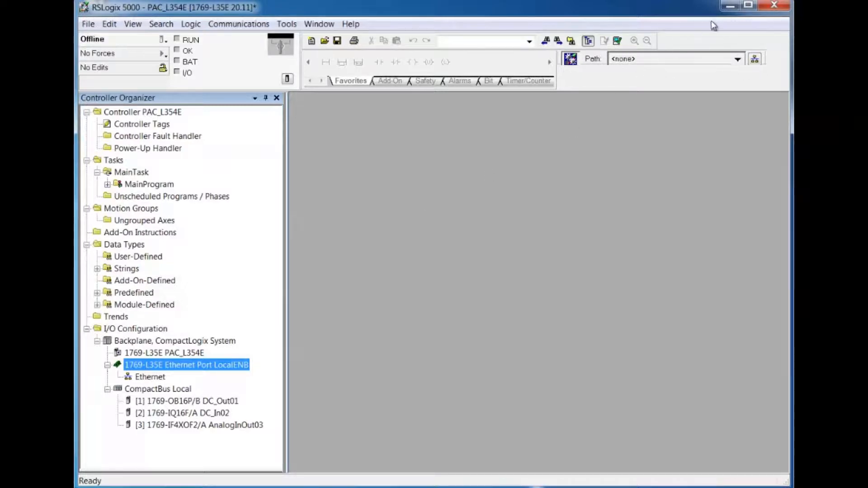
- Minimize the PAC_L354E project, switch to a second RSLogix 5000 window and close its Start Page
left_click(729, 8)
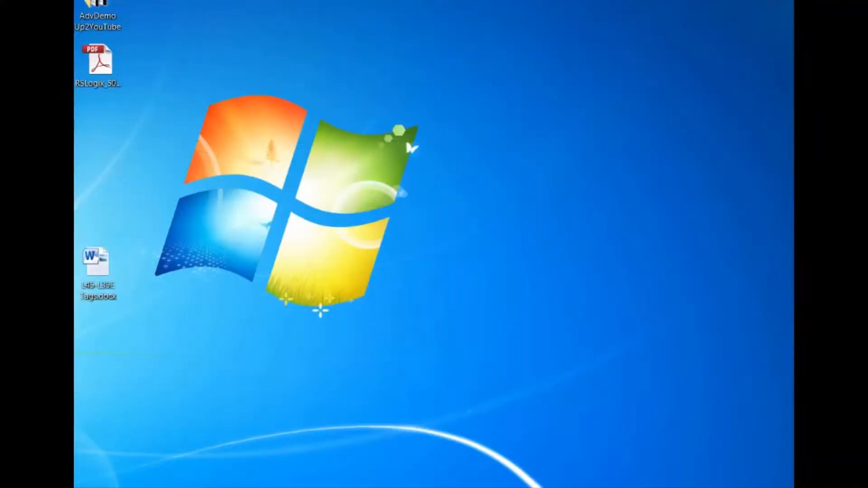
key("alt+Tab")
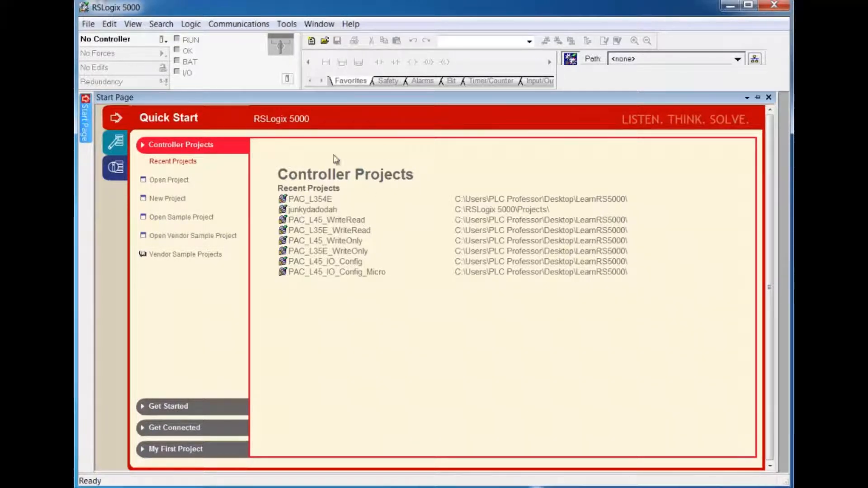
left_click(769, 97)
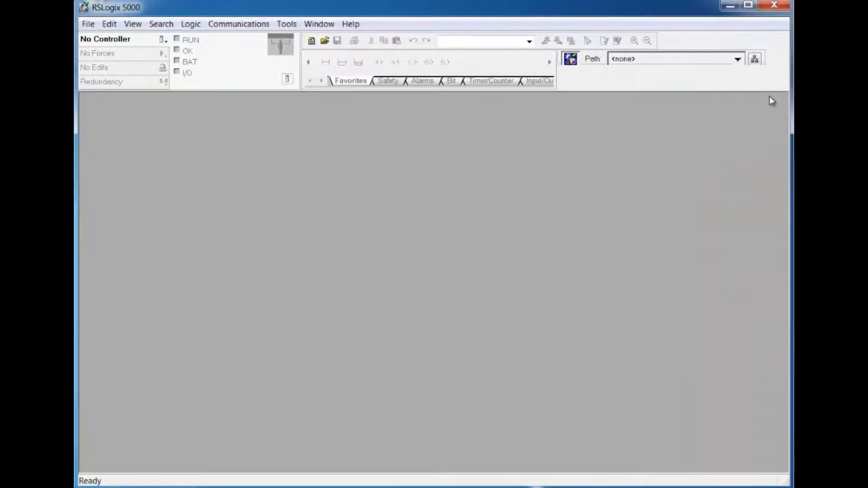
- Start a new controller project and choose the 1768-L45 CompactLogix5345 Controller as its type
left_click(88, 26)
left_click(101, 53)
left_click(88, 26)
left_click(104, 41)
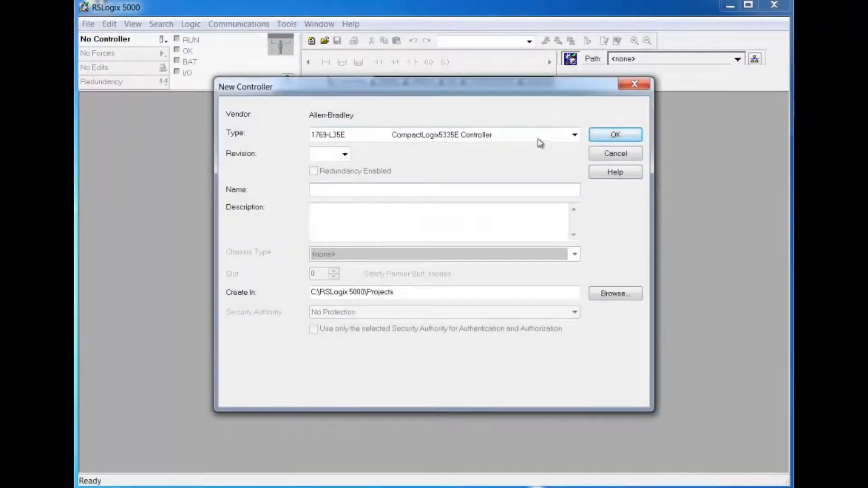
left_click(575, 135)
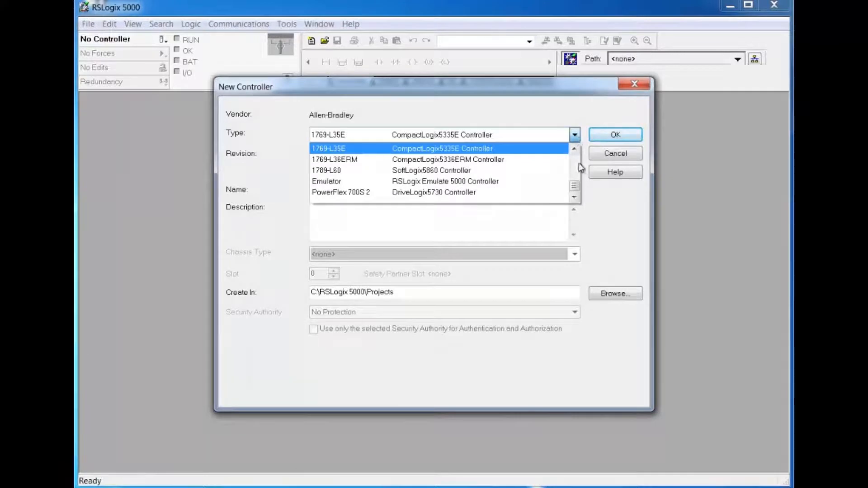
scroll(581, 167, "up", 8)
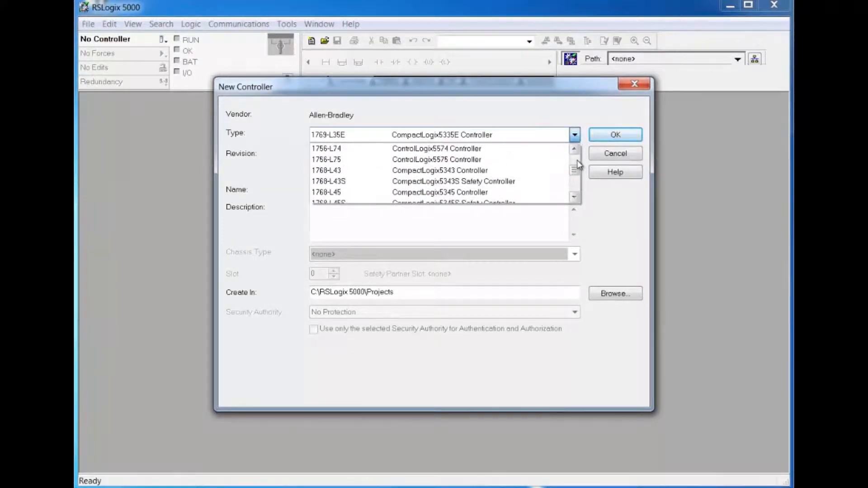
left_click(422, 192)
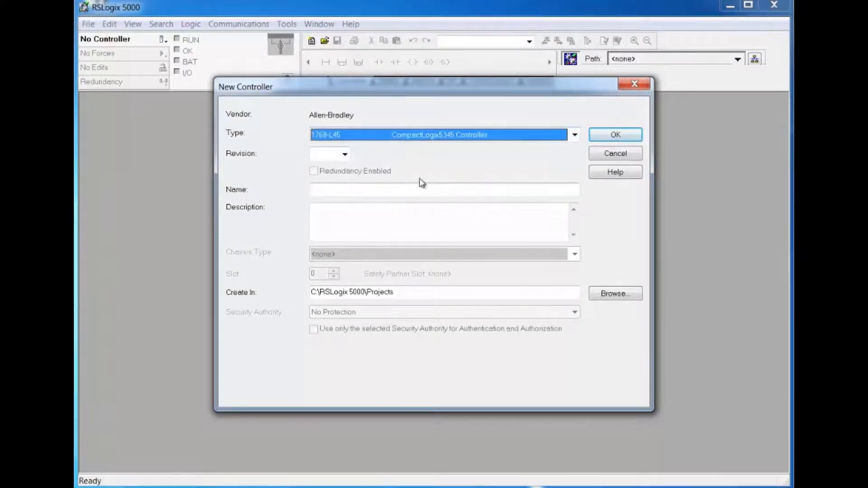
- Set the new controller's revision to 20 and its name to PAC_L45
left_click(345, 154)
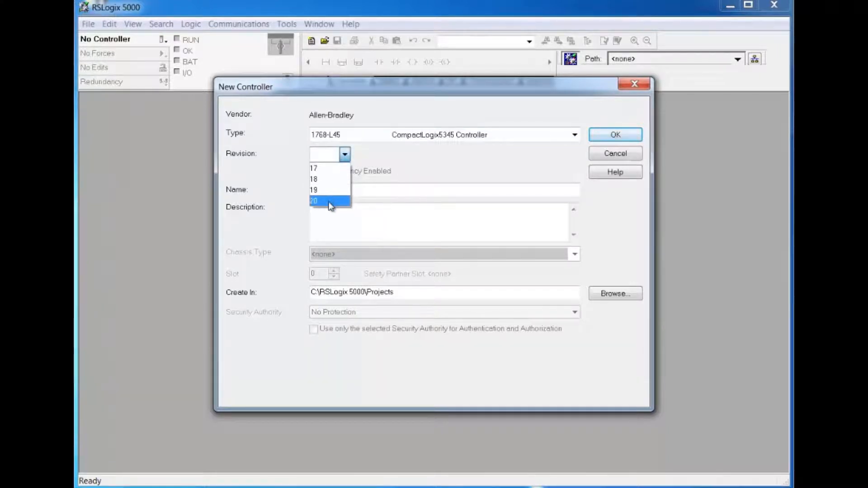
left_click(330, 201)
left_click(331, 192)
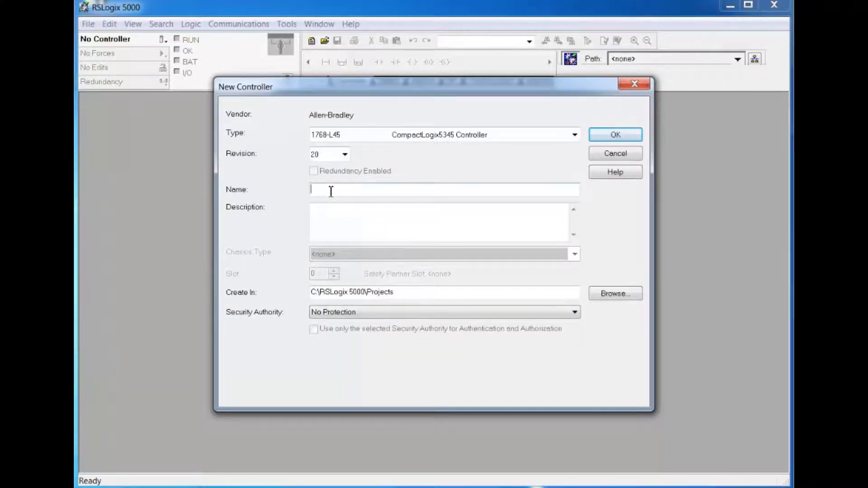
type("PAC_L45")
- Choose the LearnRS5000 desktop folder as the location for the PAC_L45 project
left_click(606, 296)
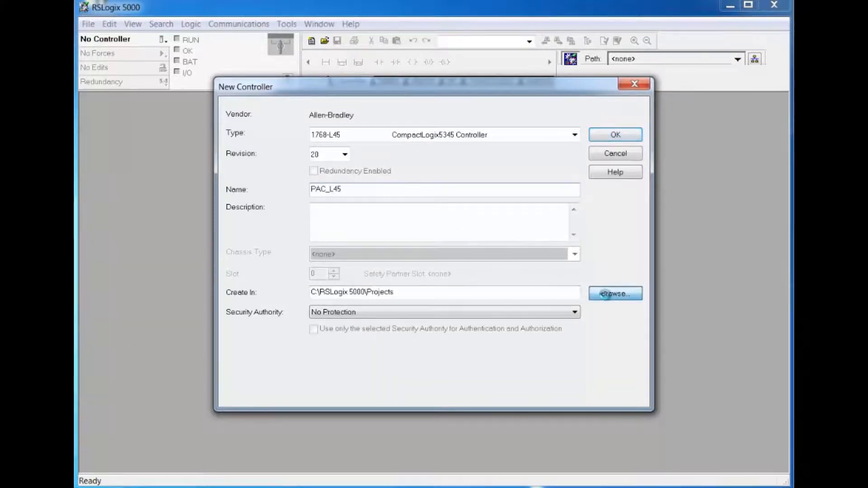
scroll(369, 262, "down", 4)
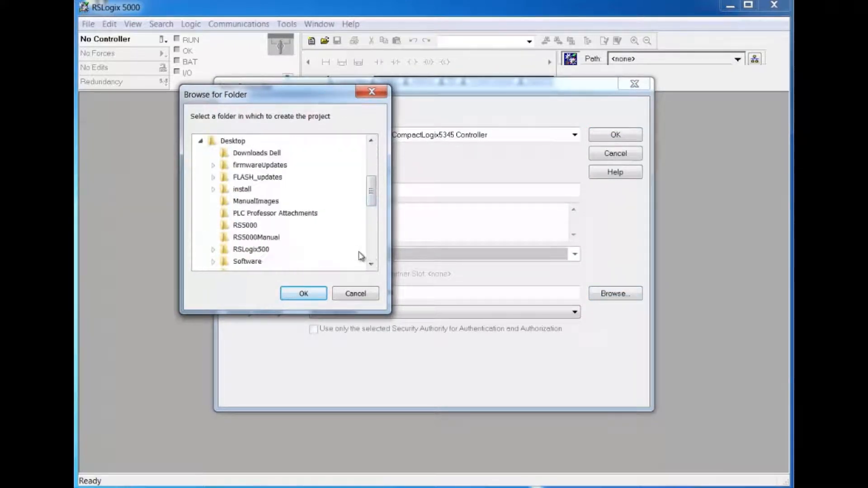
left_click(371, 253)
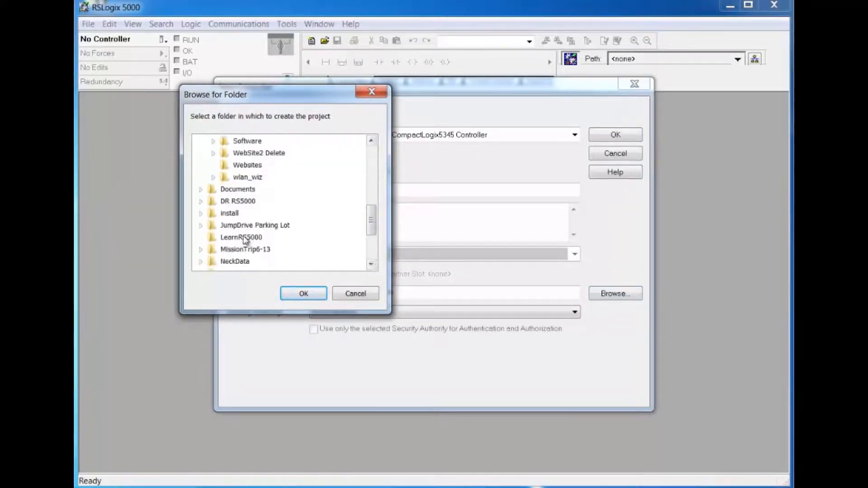
left_click(243, 237)
left_click(304, 294)
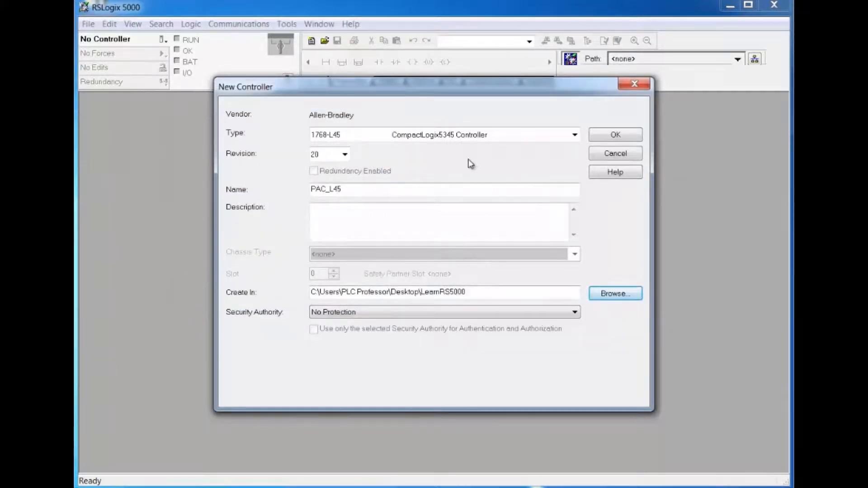
- Decline to replace the existing PAC_L45 file, and create the project under the name PAC_L45x instead
left_click(602, 135)
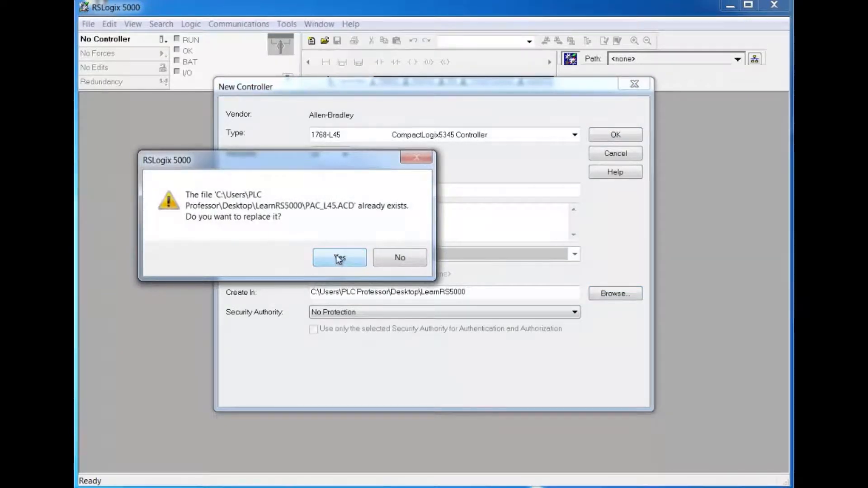
left_click(385, 259)
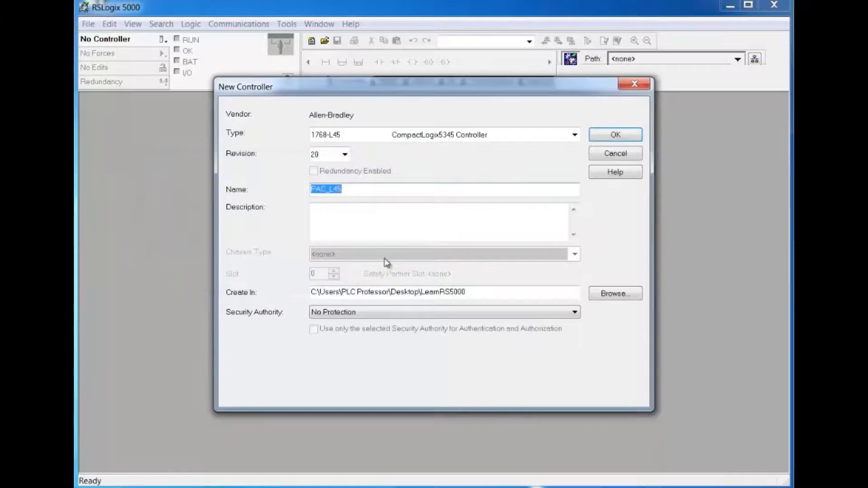
left_click(343, 191)
type("x")
left_click(613, 136)
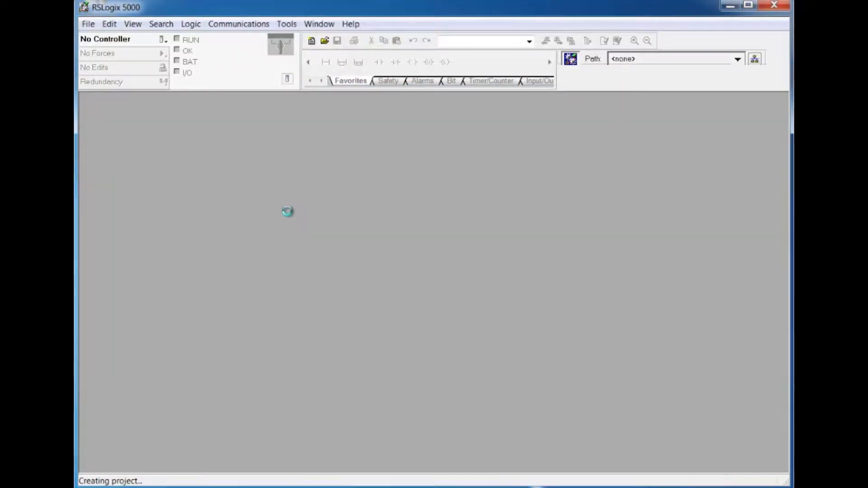
left_click_drag(156, 257, 237, 263)
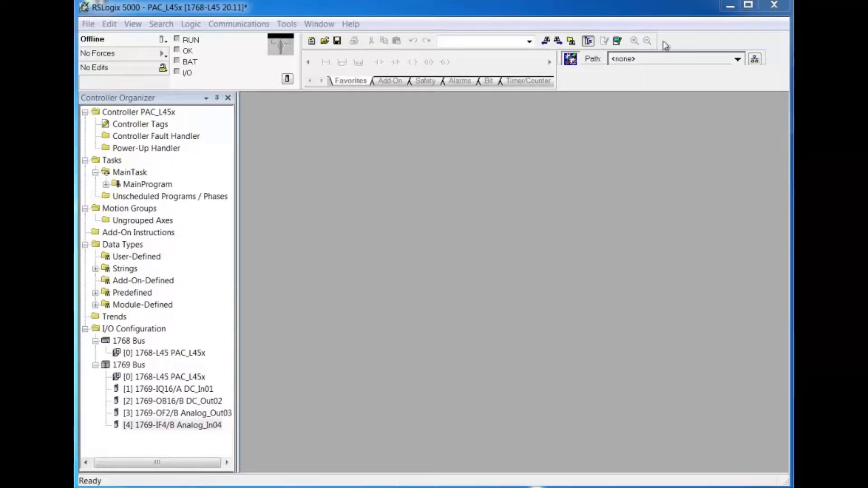
- Add a 1768-ENBT Ethernet bridge to the 1768 Bus, filtering the catalog to Communication modules and choosing major revision 4
right_click(140, 342)
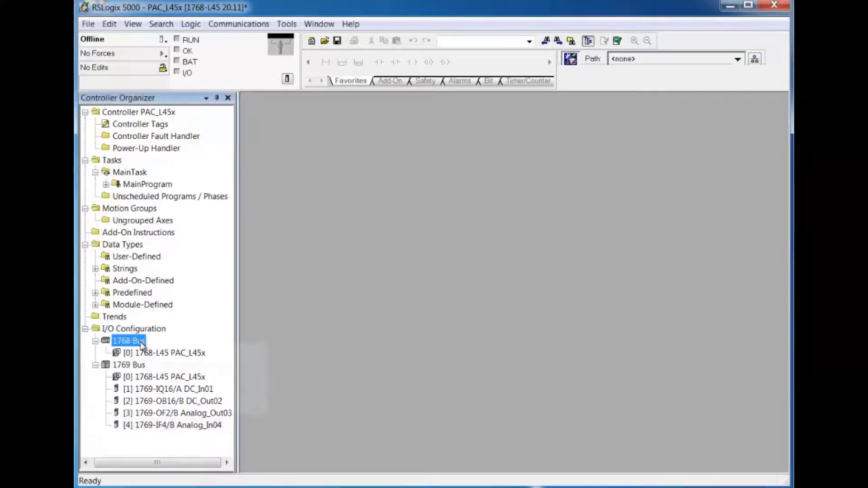
left_click(184, 351)
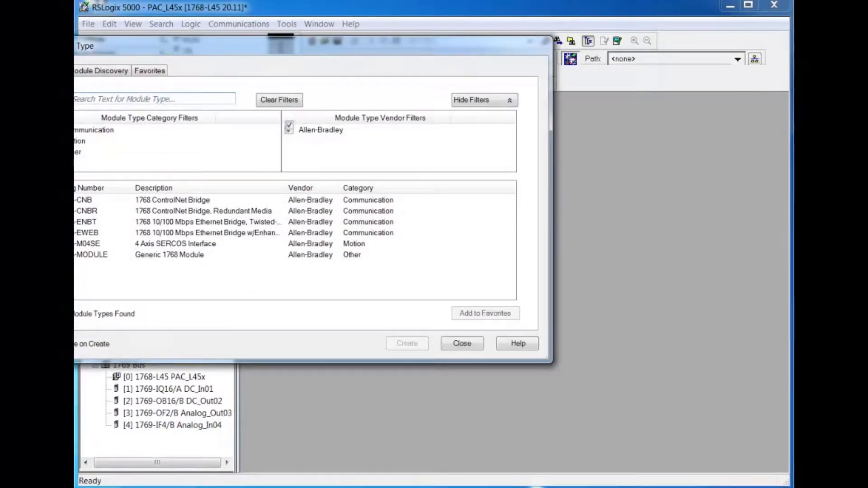
left_click(55, 119)
left_click(55, 130)
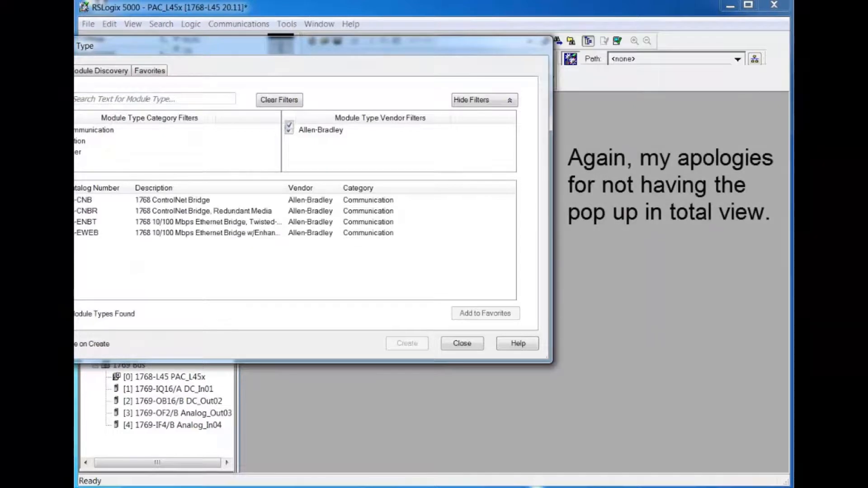
double_click(150, 223)
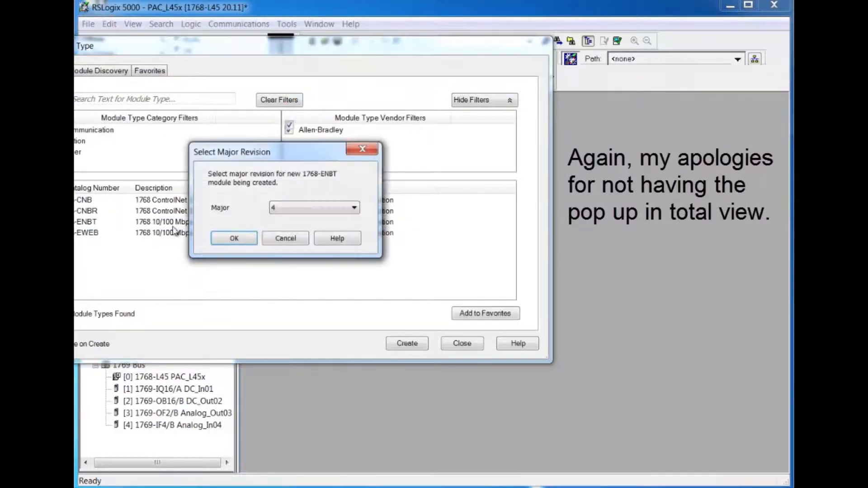
left_click(284, 208)
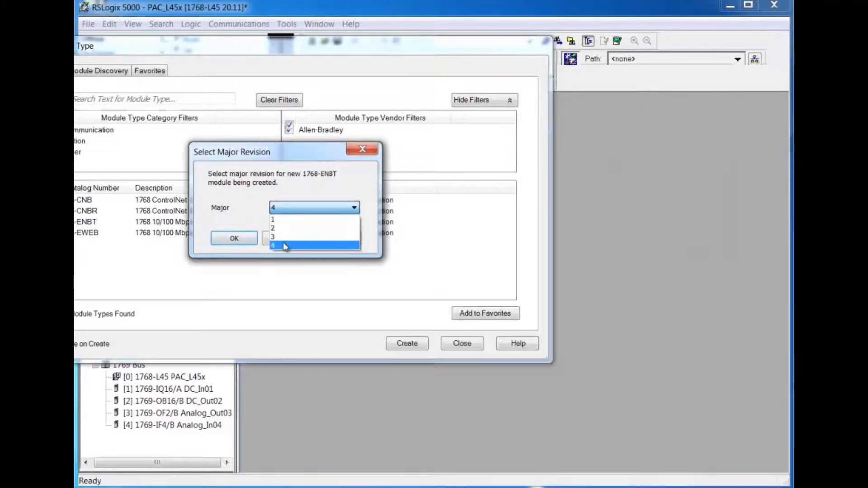
left_click(284, 245)
left_click(241, 243)
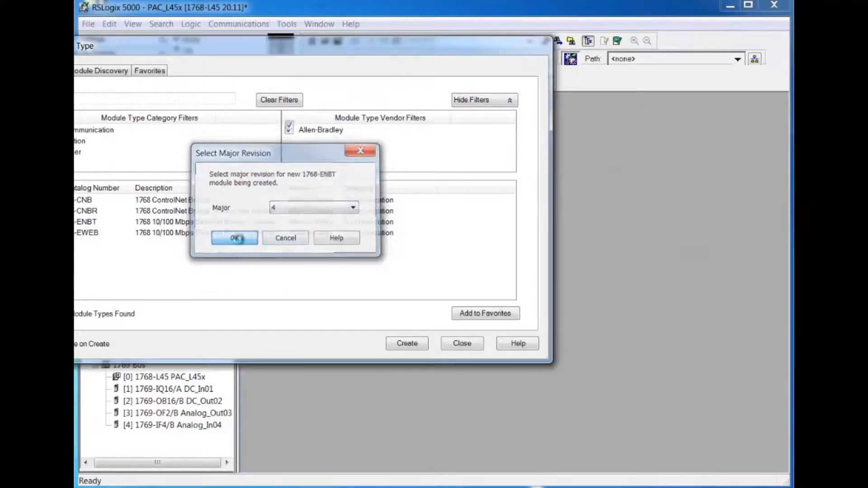
- Set the new 1768-ENBT module's electronic keying to Disable Keying and name the module MyENBT
left_click(533, 250)
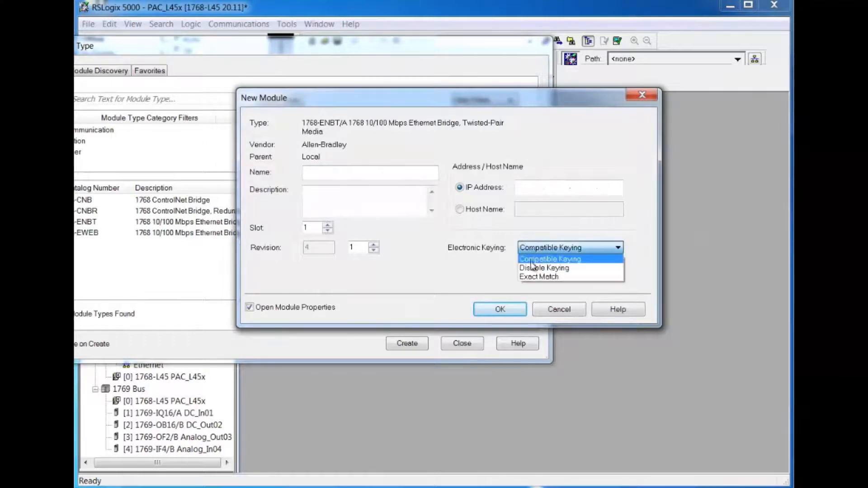
left_click(531, 270)
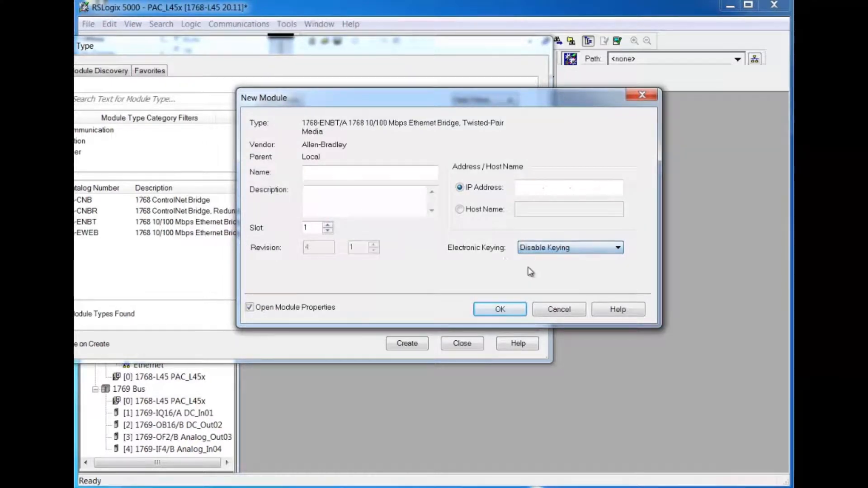
left_click(340, 173)
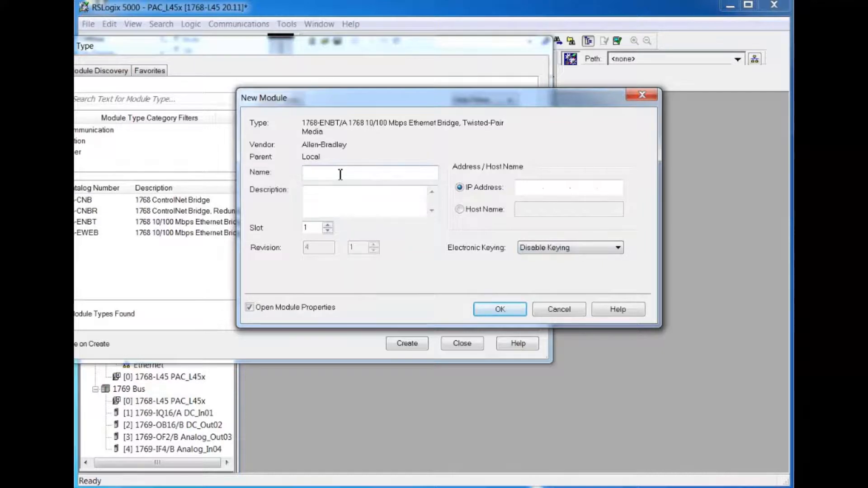
type("MyENBT")
- Set MyENBT's IP address to 192.168.1.99, create the module and accept its properties
left_click(522, 189)
type("192.16")
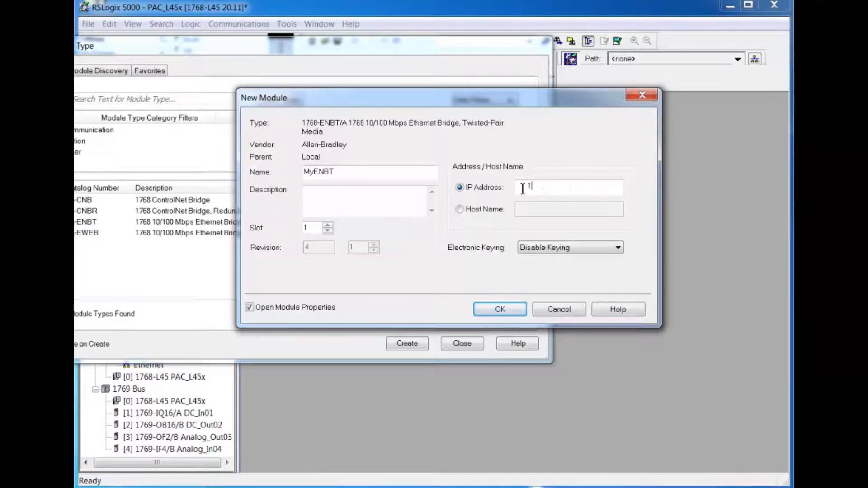
type("8..1.99")
left_click(583, 189)
type("1")
left_click(500, 311)
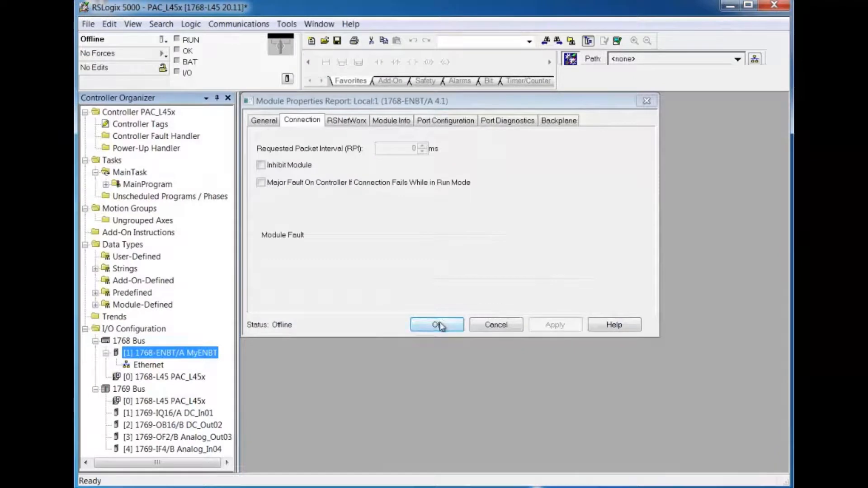
left_click(440, 322)
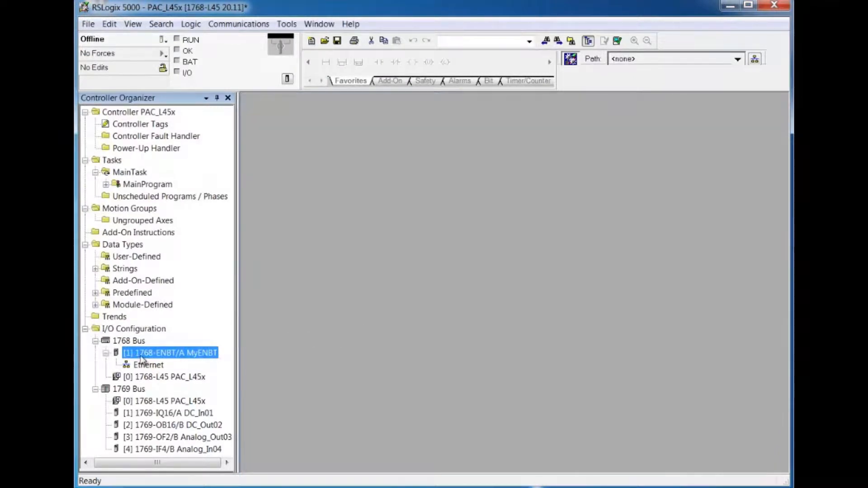
- Add a 1768-M04SE 4 Axis SERCOS Interface to the 1768 Bus, filtering the catalog to Motion modules
right_click(140, 354)
right_click(131, 343)
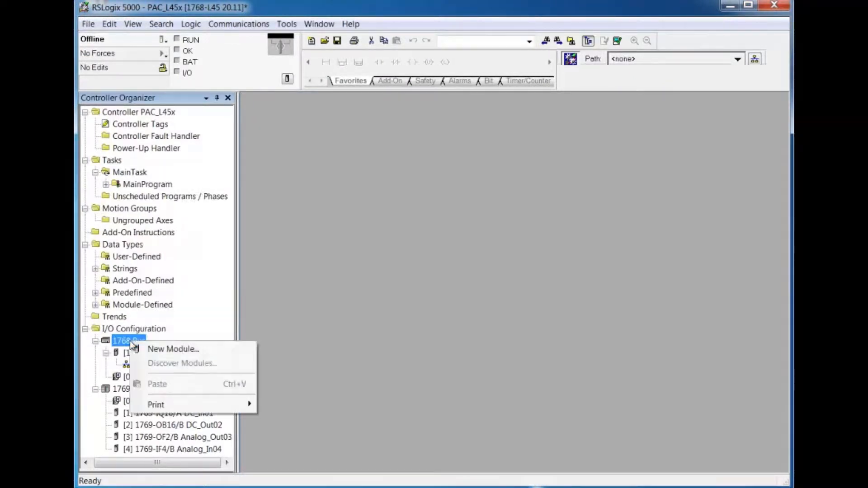
left_click(171, 350)
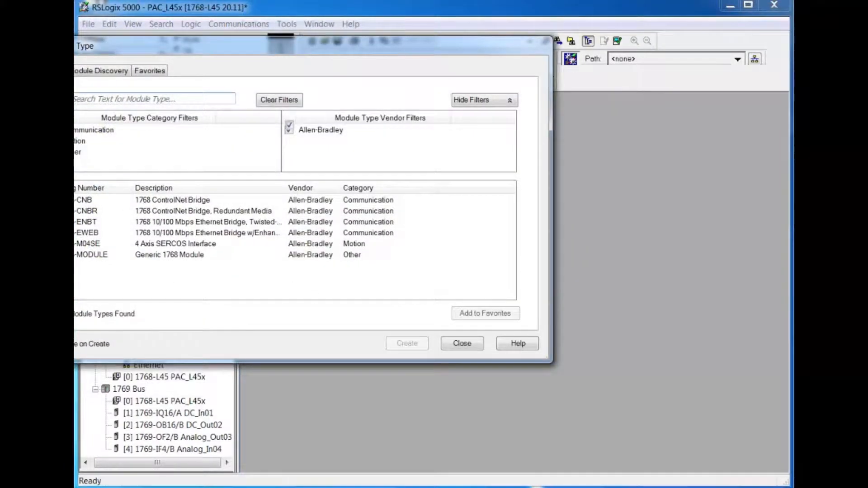
left_click(54, 118)
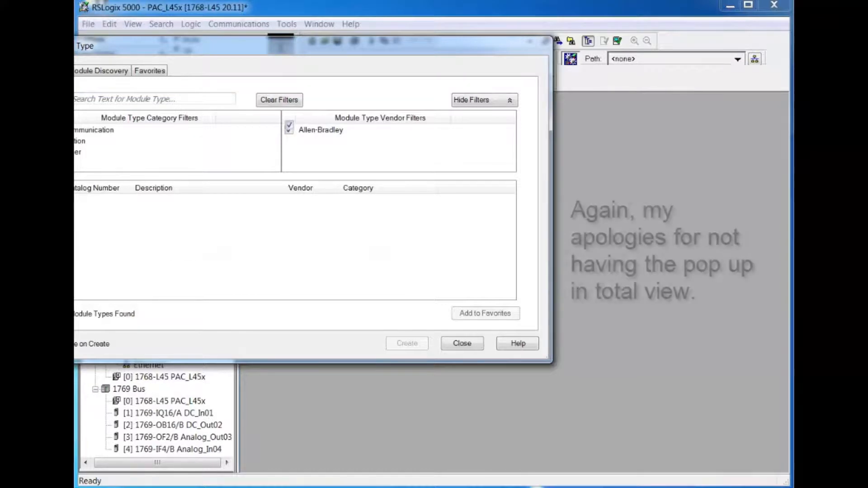
left_click(54, 141)
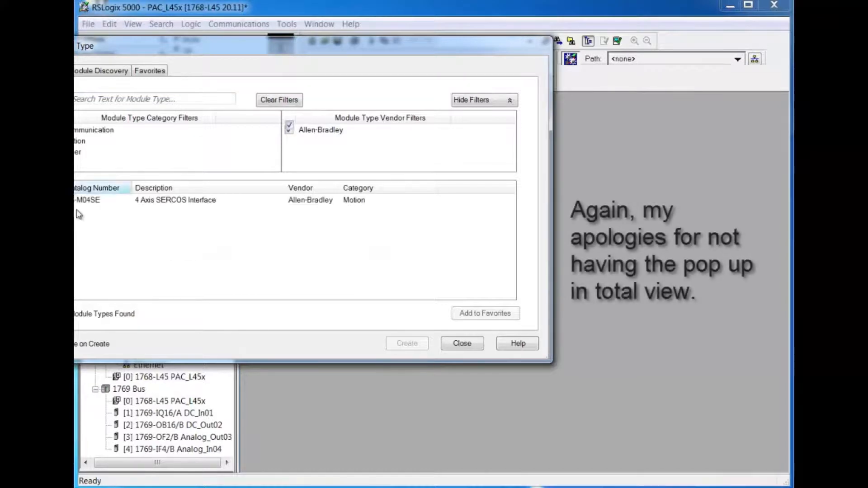
left_click(163, 200)
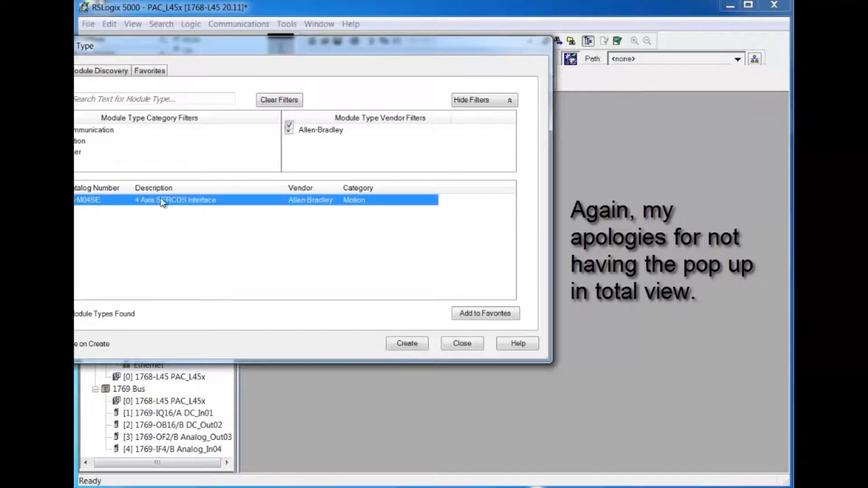
left_click(407, 345)
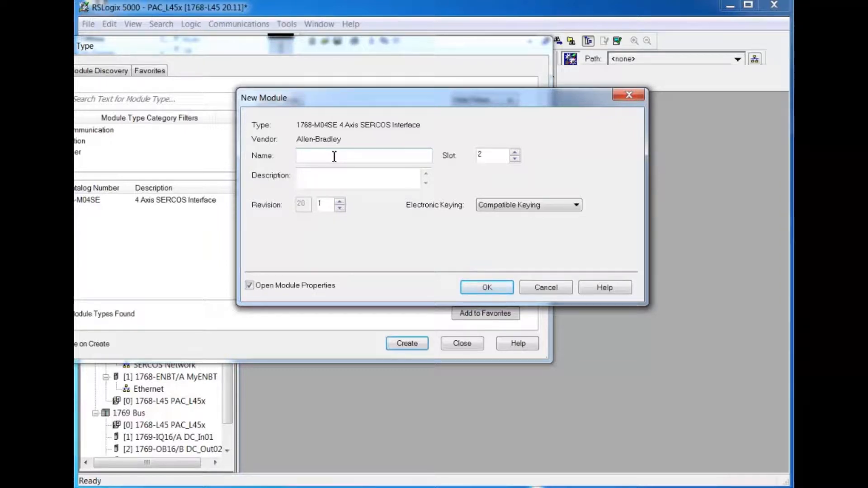
- Name the SERCOS module MakinMotion, set its electronic keying to Disable Keying, and create it with its default properties
type("MakinMot")
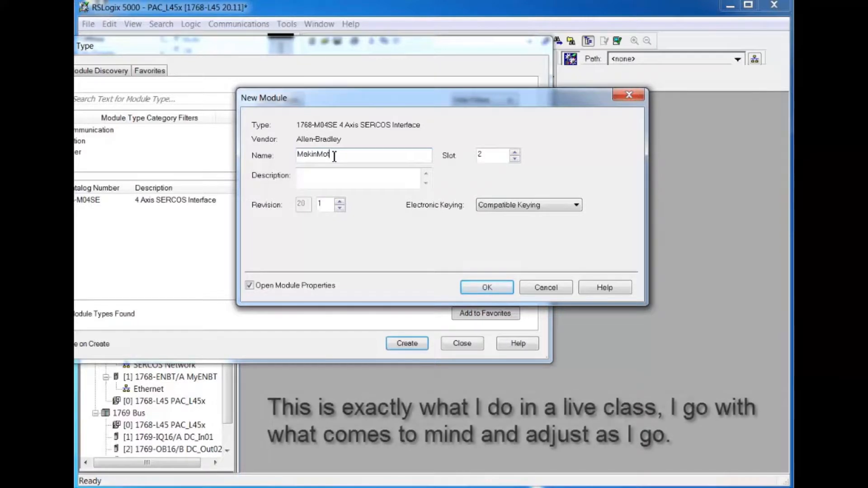
type("ion")
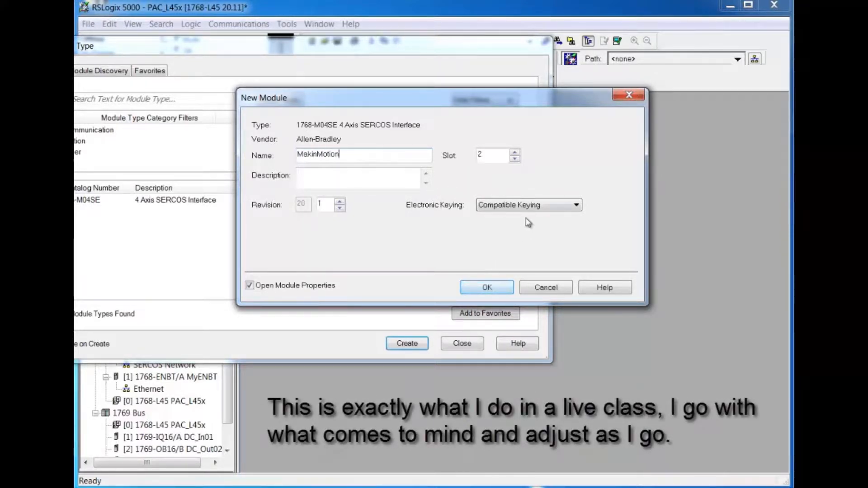
left_click(529, 206)
left_click(518, 228)
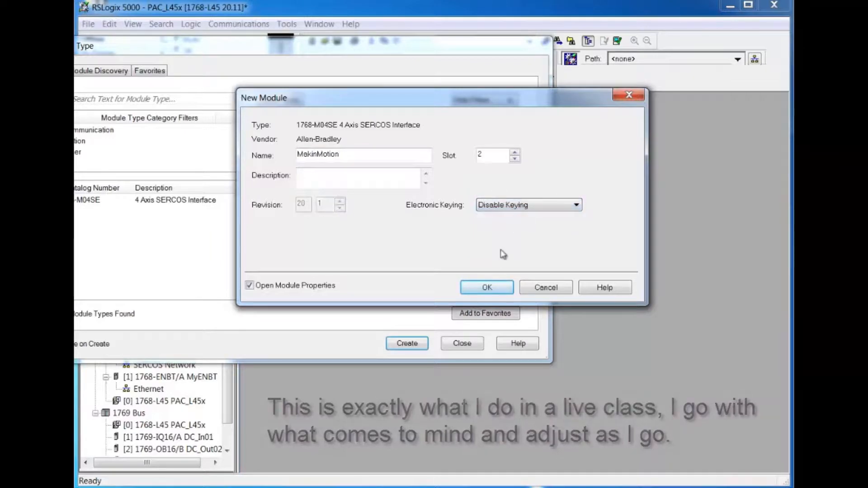
left_click(488, 287)
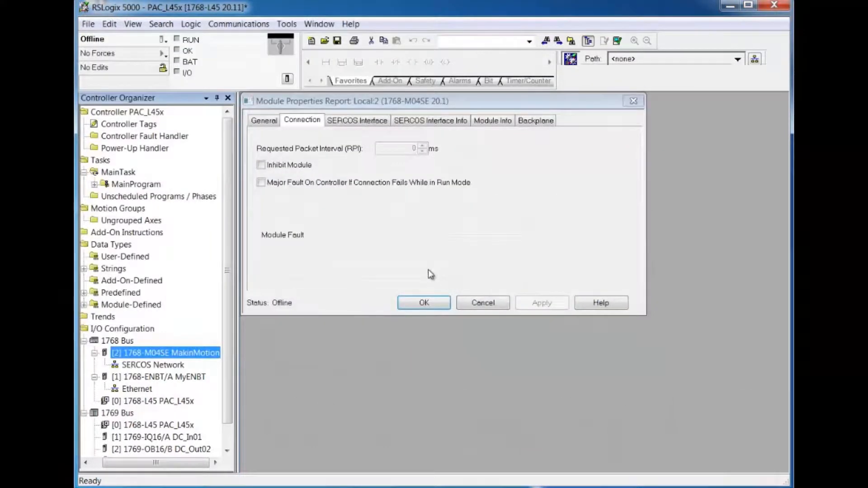
left_click(429, 303)
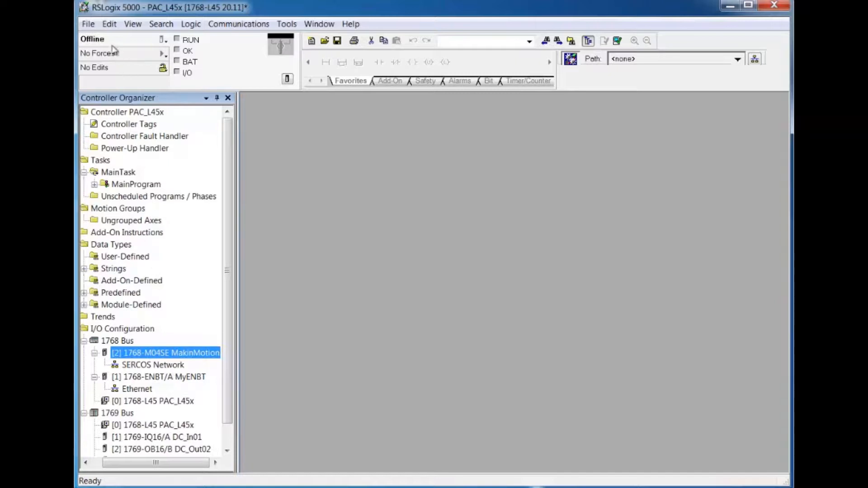
- Save the PAC_L45x project, and save the PAC_L354E project in the other open RSLogix 5000 window
left_click(93, 29)
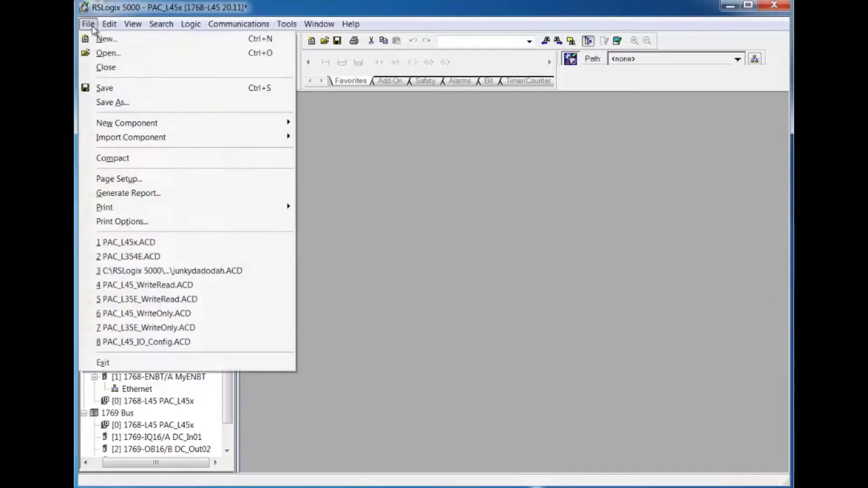
left_click(108, 87)
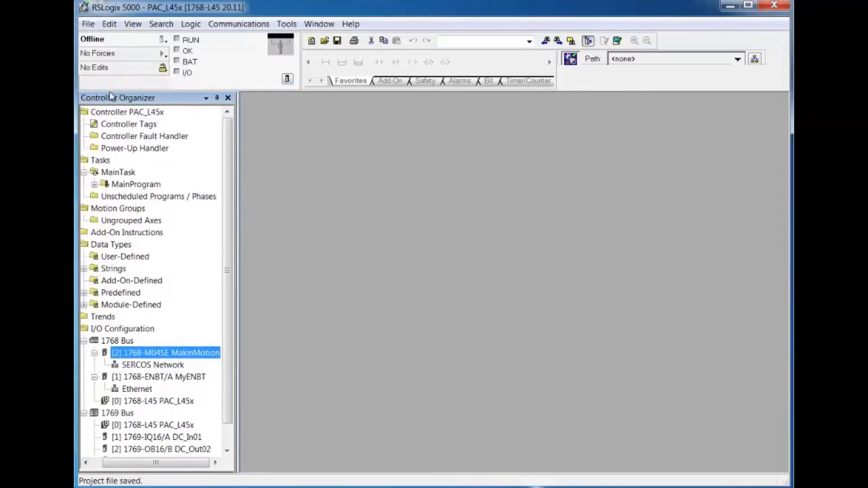
left_click(729, 8)
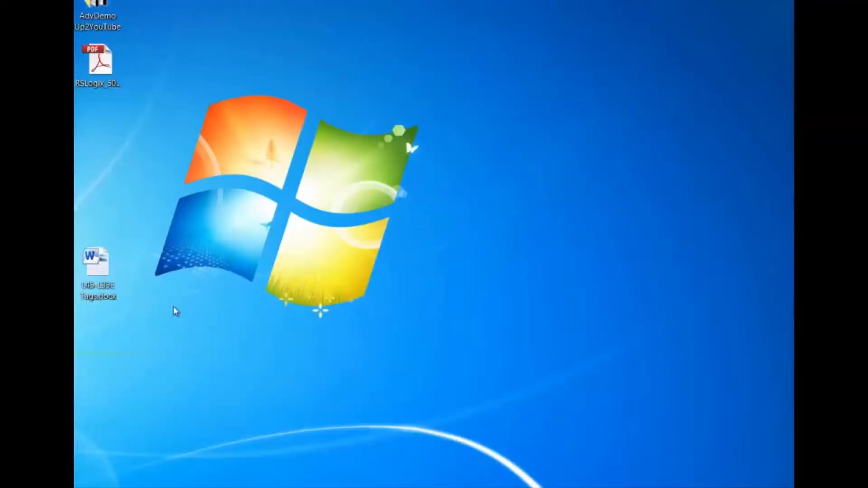
mouse_move(123, 479)
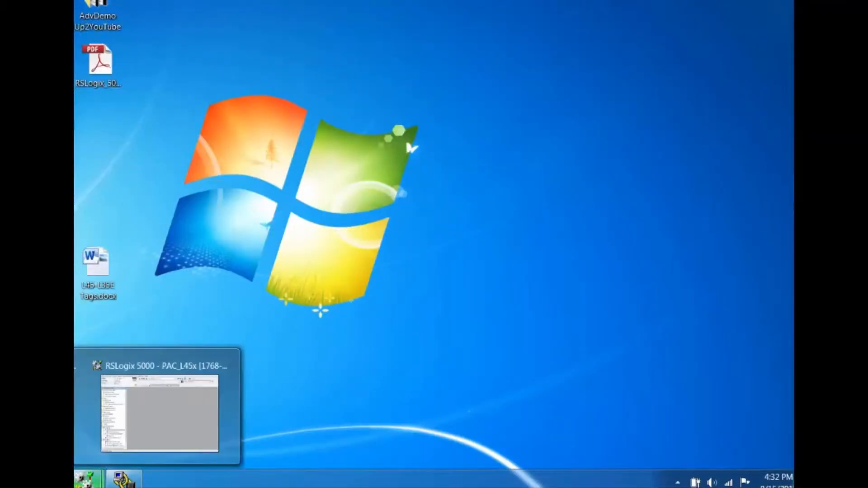
left_click(79, 410)
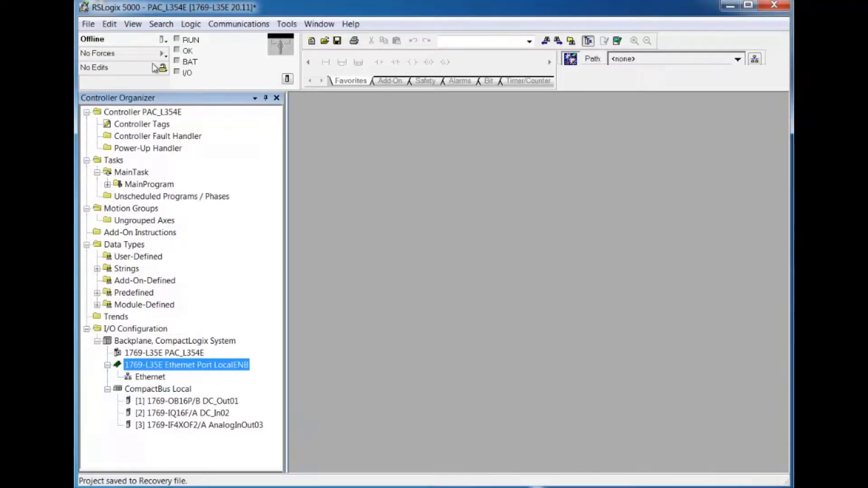
left_click(89, 24)
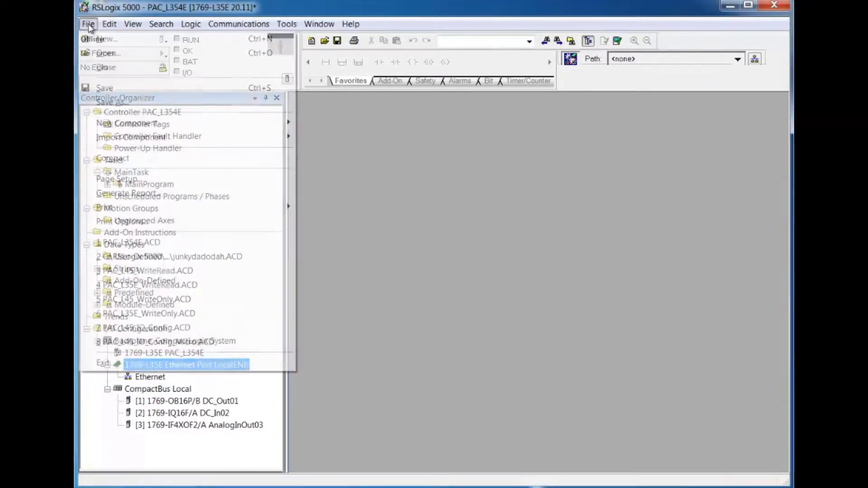
left_click(102, 88)
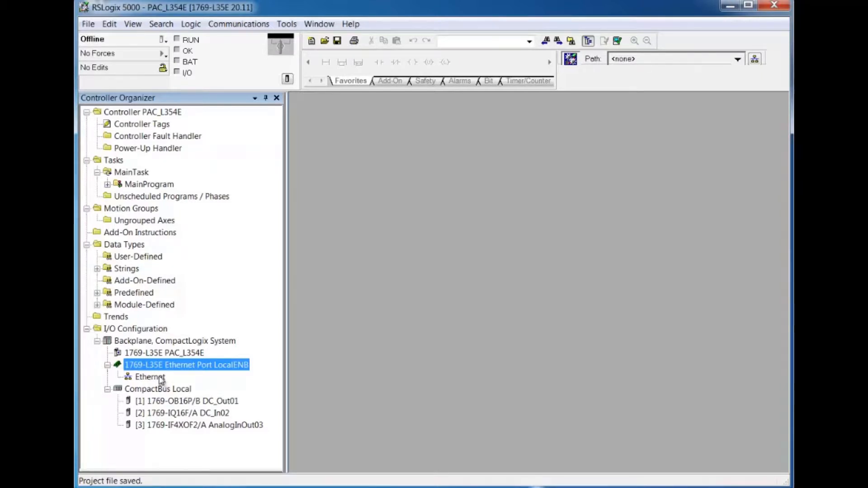
- Add a 1768-ENBT Ethernet bridge to LocalENB's Ethernet network, filtering the catalog to Communication modules and choosing major revision 4
right_click(160, 378)
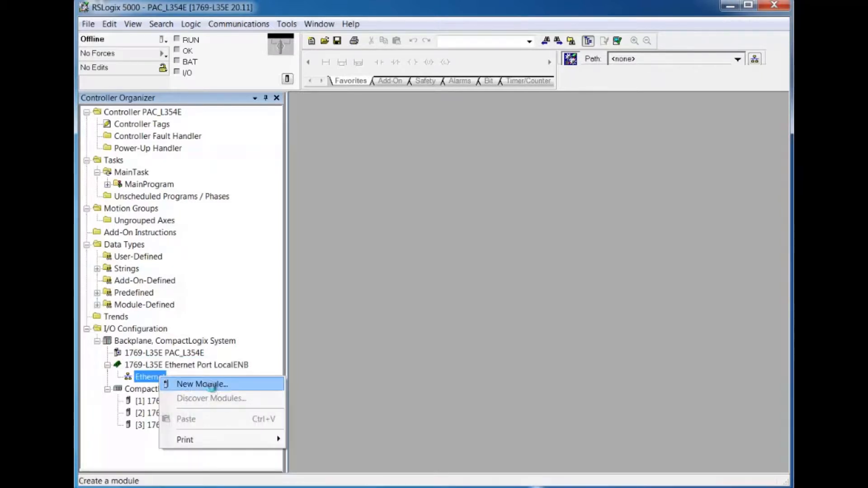
left_click(206, 384)
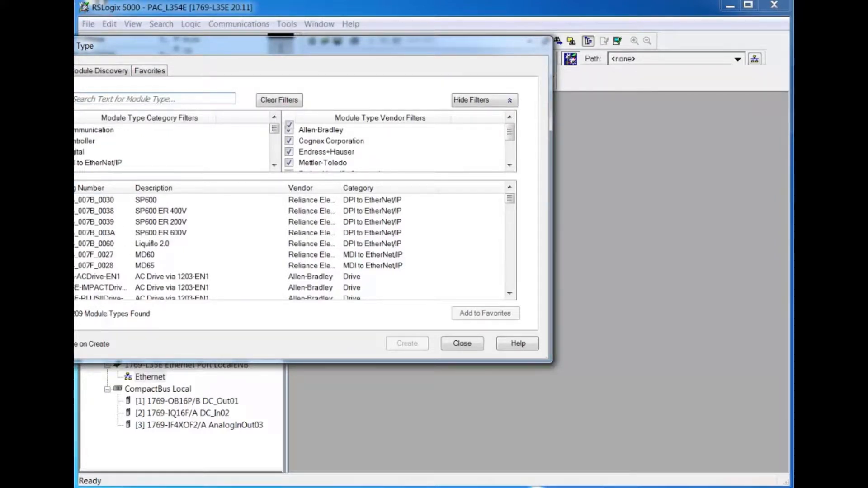
left_click(53, 126)
left_click(54, 130)
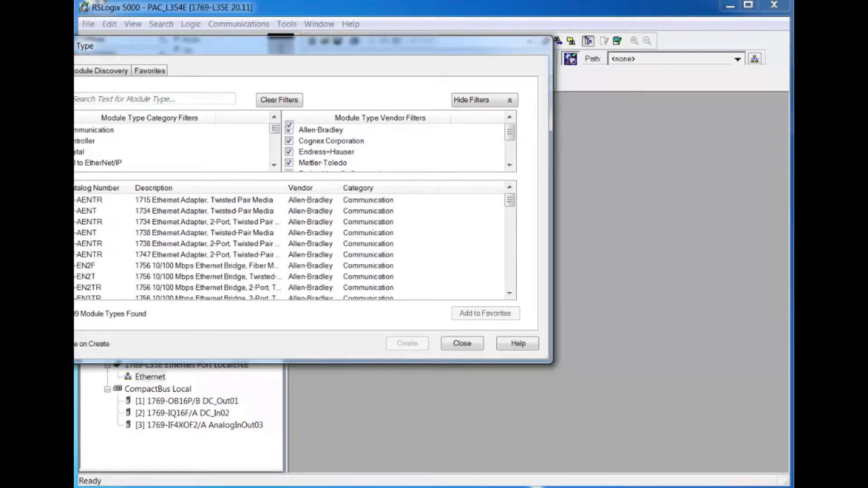
left_click(511, 279)
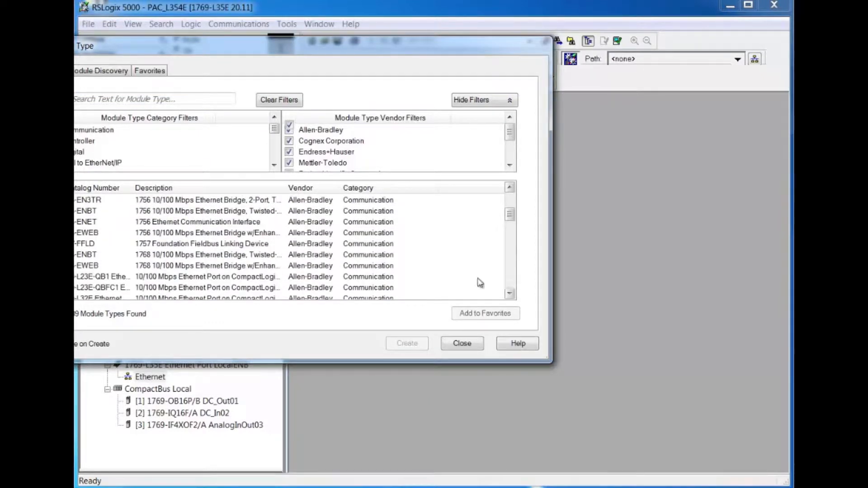
left_click(151, 256)
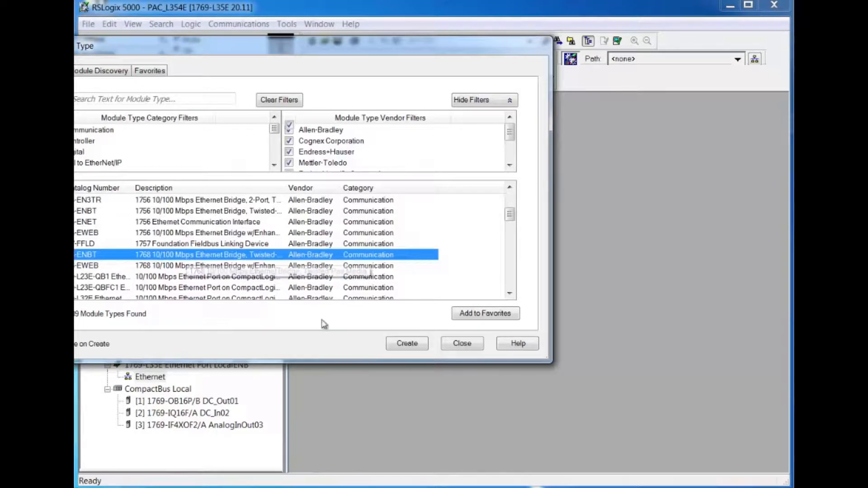
left_click(400, 343)
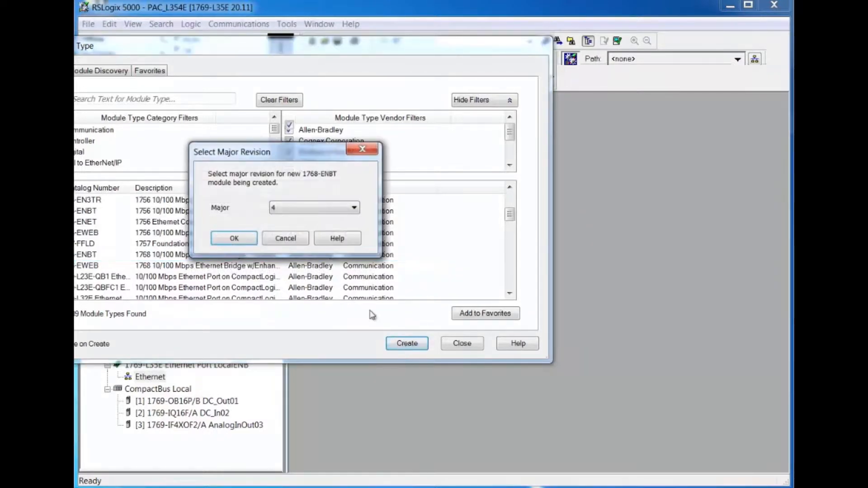
left_click(309, 209)
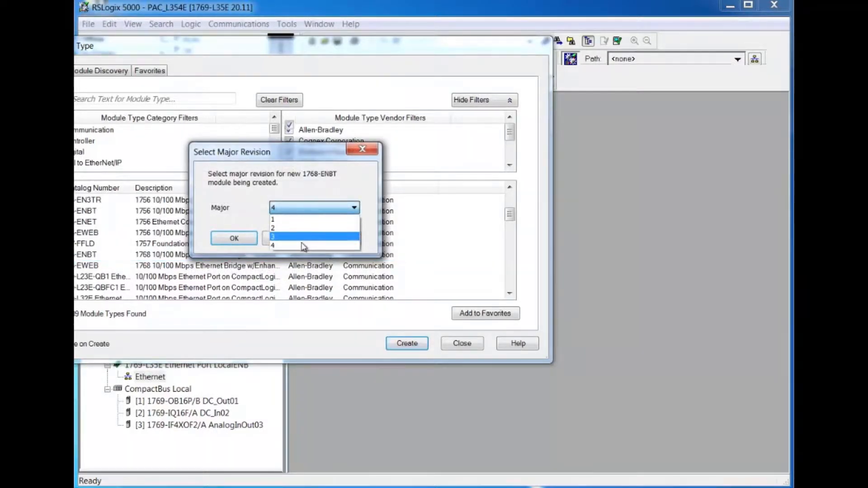
left_click(317, 245)
left_click(234, 238)
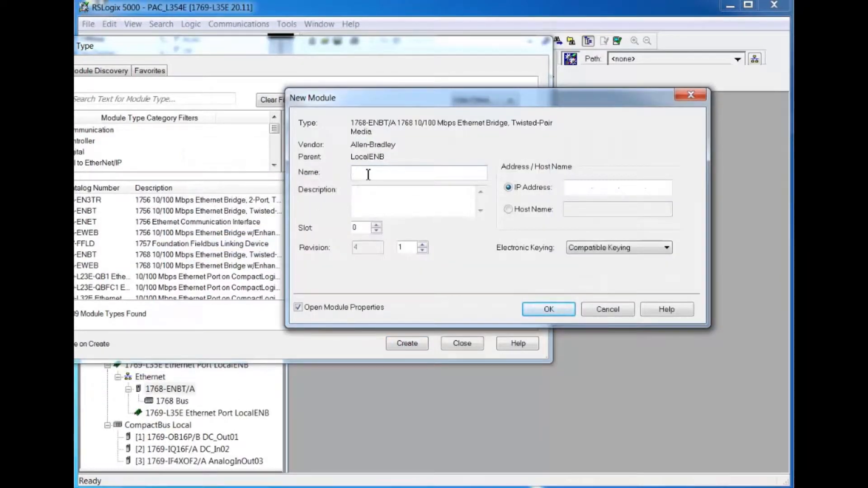
- Name the bridge Remote_ENBT, set its IP address to 192.168.1.99, raise its slot number by one, and create it with its default properties
type("Remote_ENBT")
left_click(570, 189)
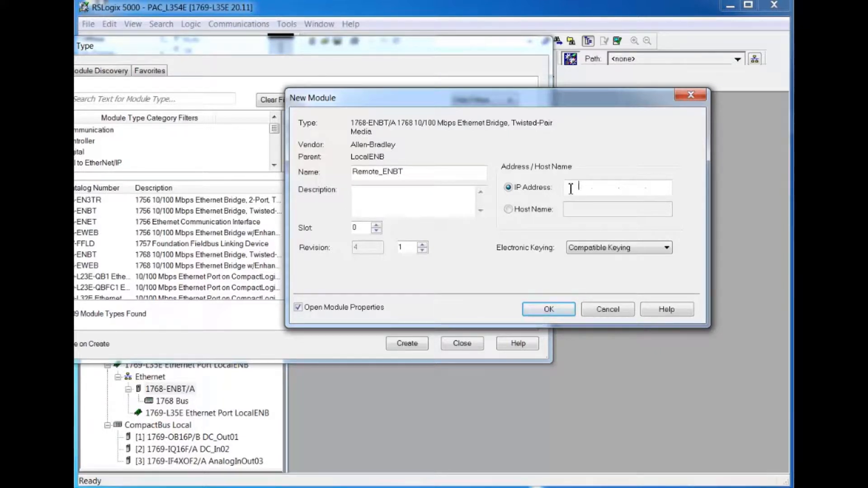
type("192.168.1.99")
left_click(376, 225)
left_click(550, 309)
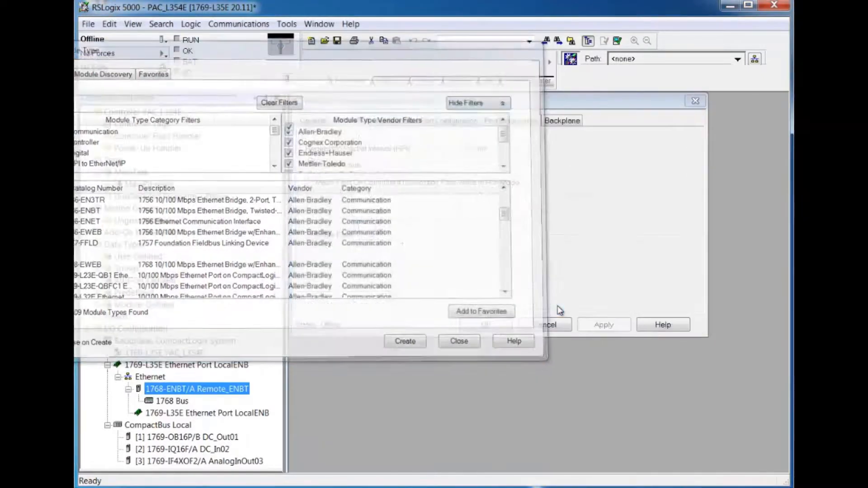
left_click(506, 325)
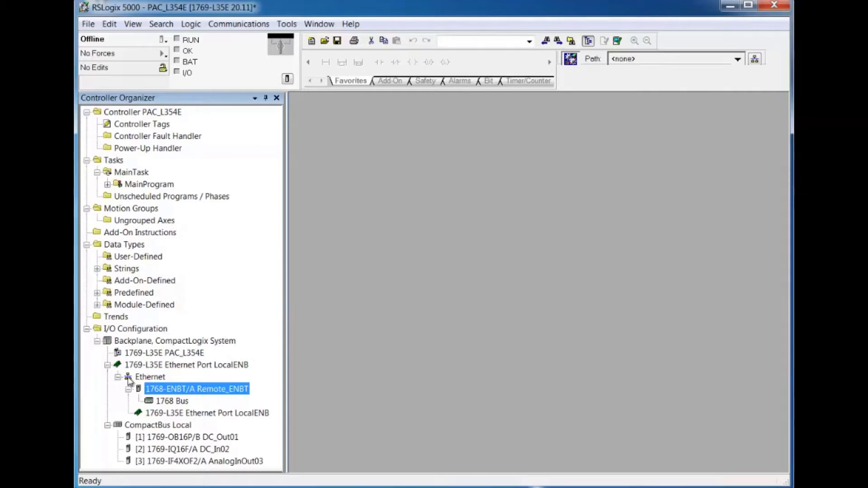
- Save the PAC_L354E project and switch to the RSLogix 5000 window holding the PAC_L45x project
mouse_move(136, 397)
left_click(92, 26)
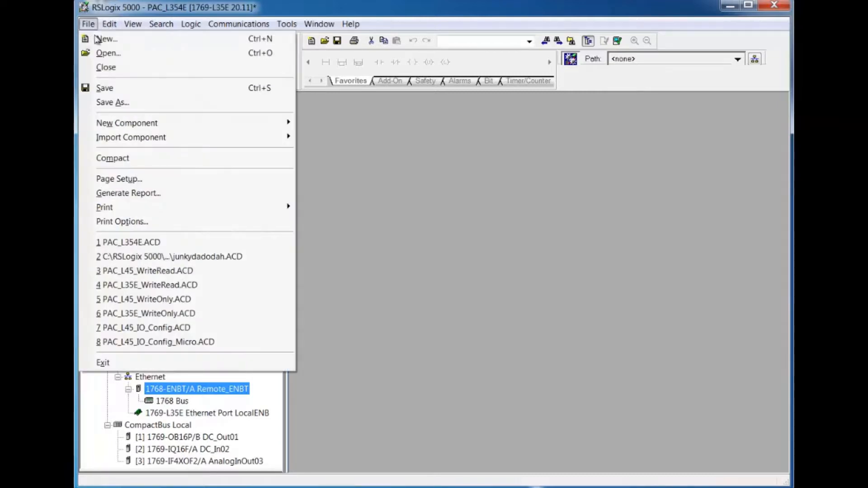
left_click(111, 88)
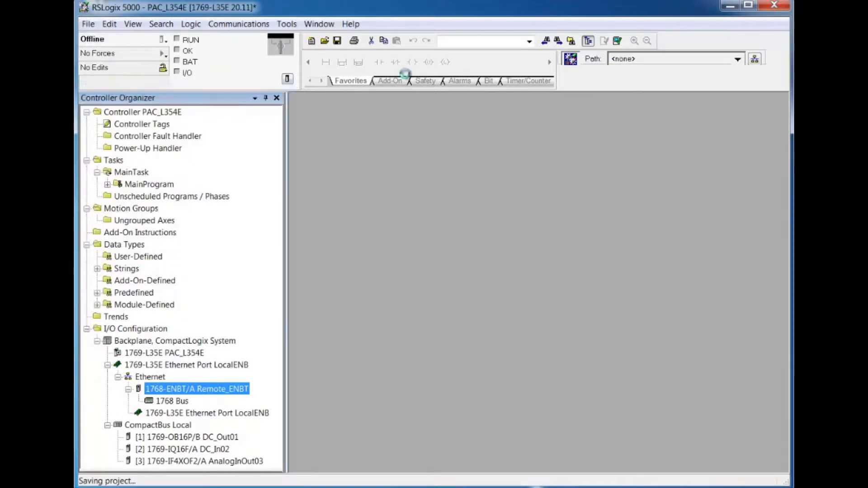
left_click(730, 5)
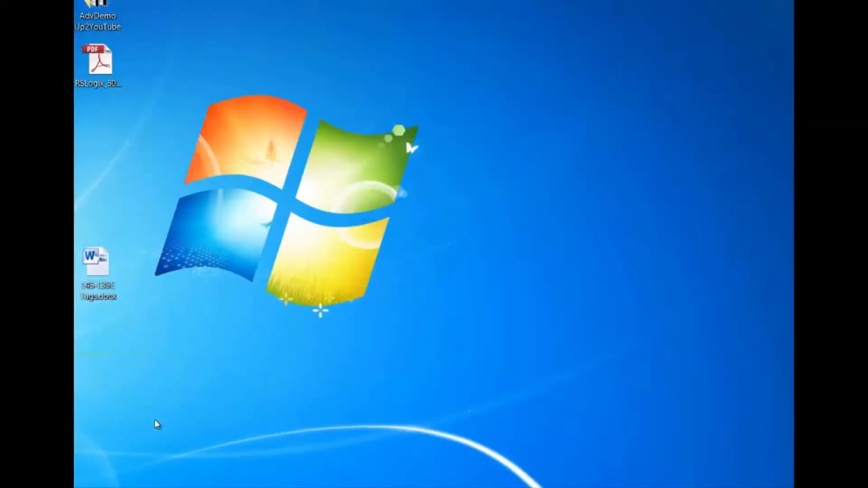
mouse_move(121, 479)
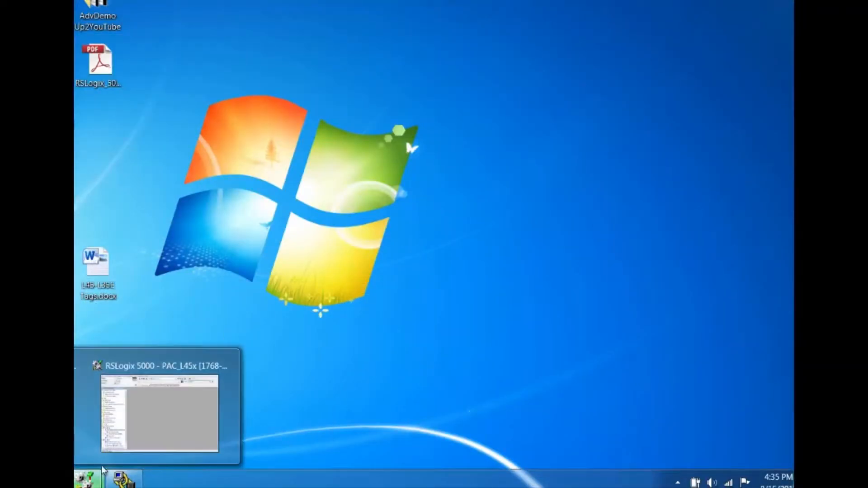
left_click(156, 440)
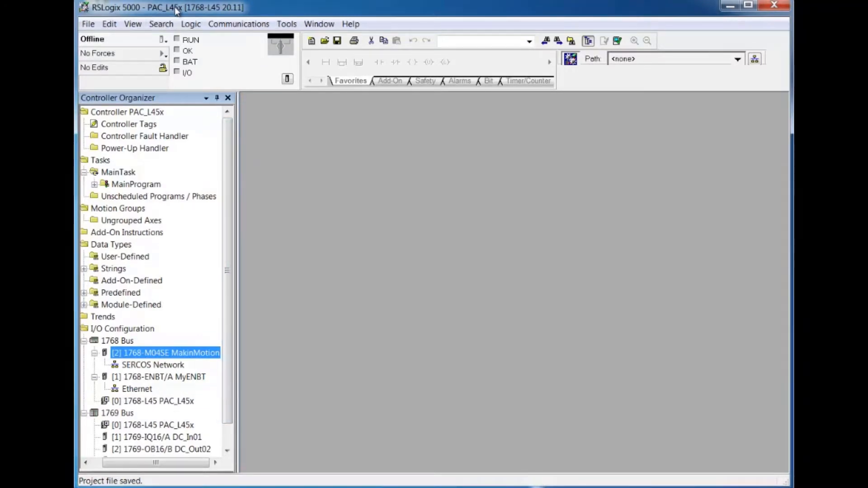
- Start adding a new module to MyENBT's Ethernet network and filter the catalog to Communication modules
right_click(140, 395)
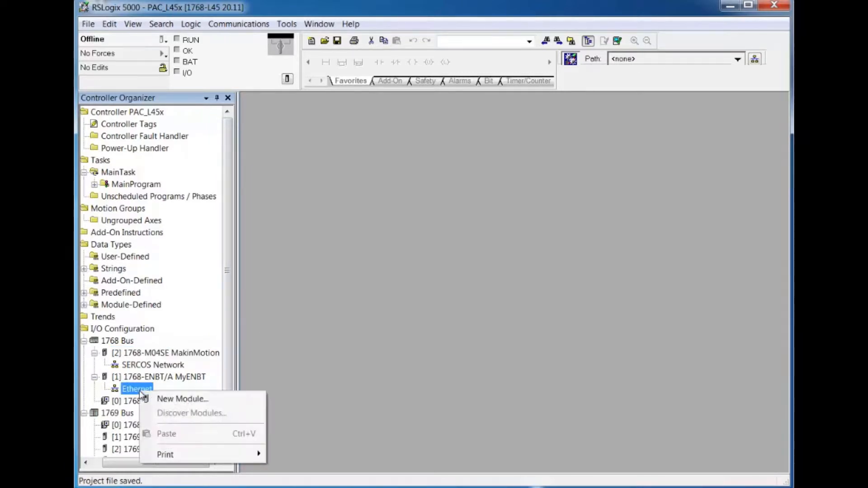
left_click(156, 398)
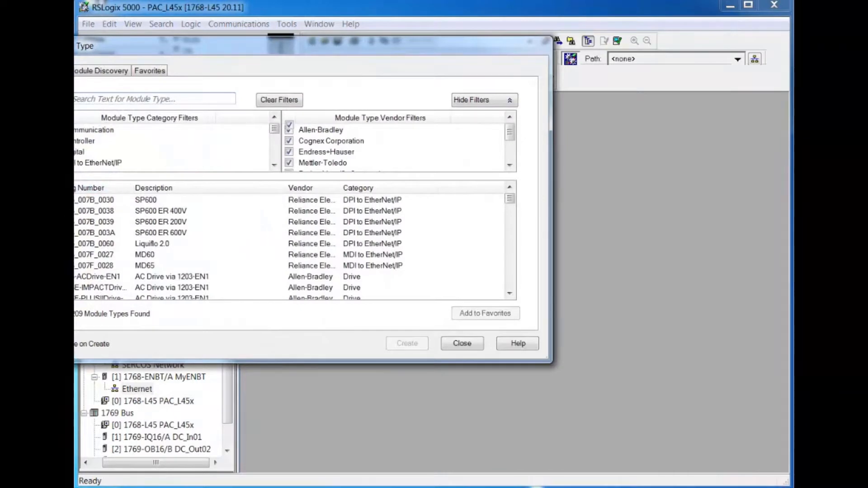
left_click(53, 124)
left_click(54, 130)
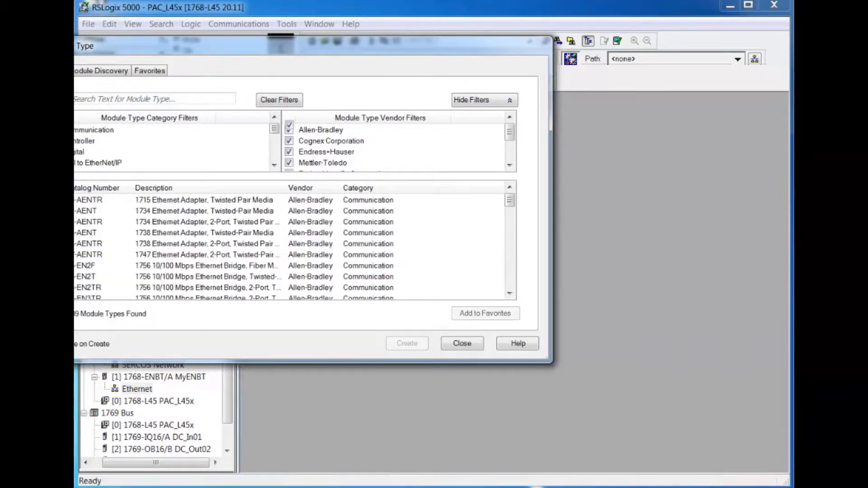
- Look through the Communication and Controller module types in the catalog for a 1769-L35E entry
scroll(513, 285, "down", 3)
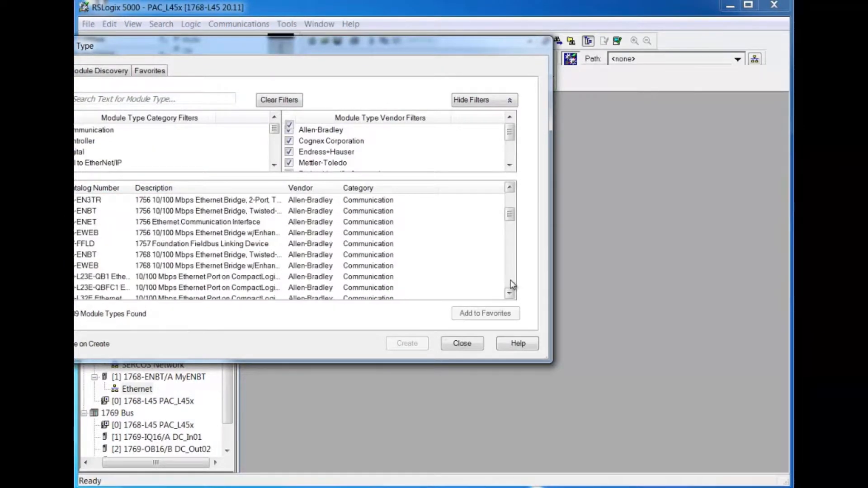
scroll(512, 285, "down", 3)
scroll(512, 284, "down", 10)
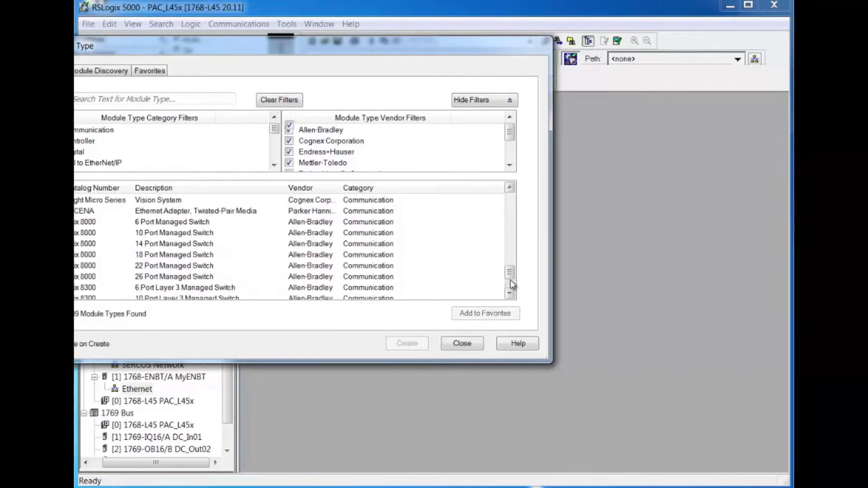
left_click(513, 201)
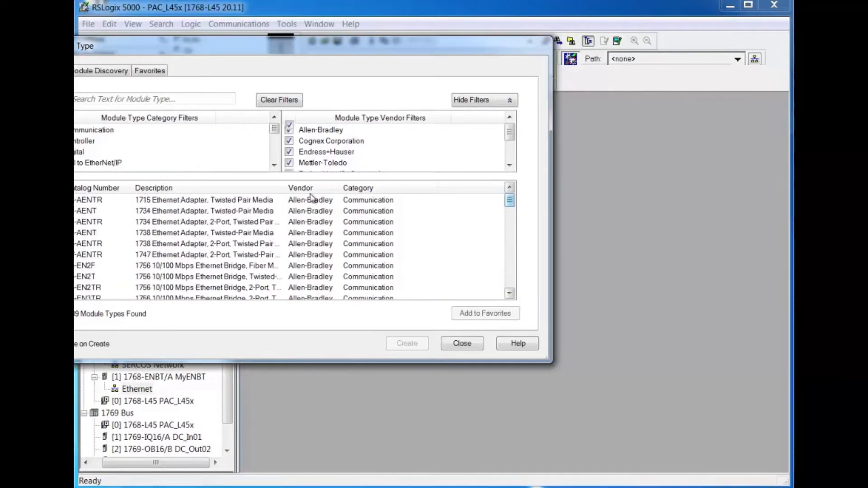
left_click(55, 141)
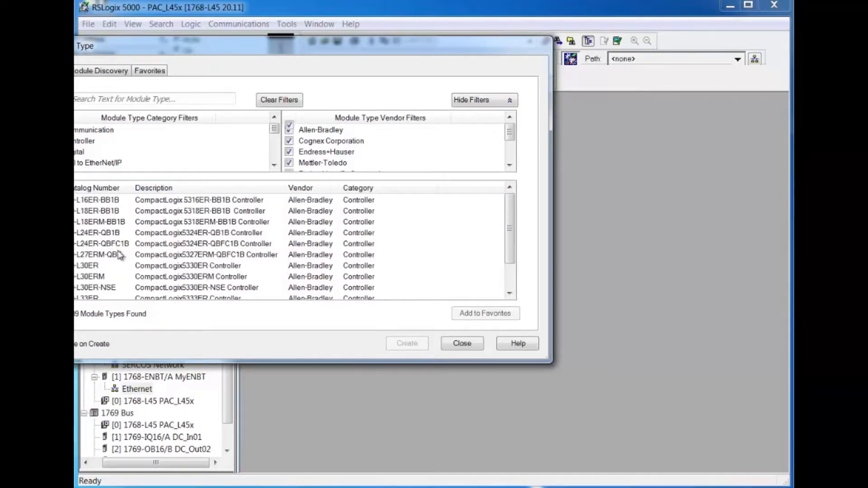
scroll(118, 256, "down", 1)
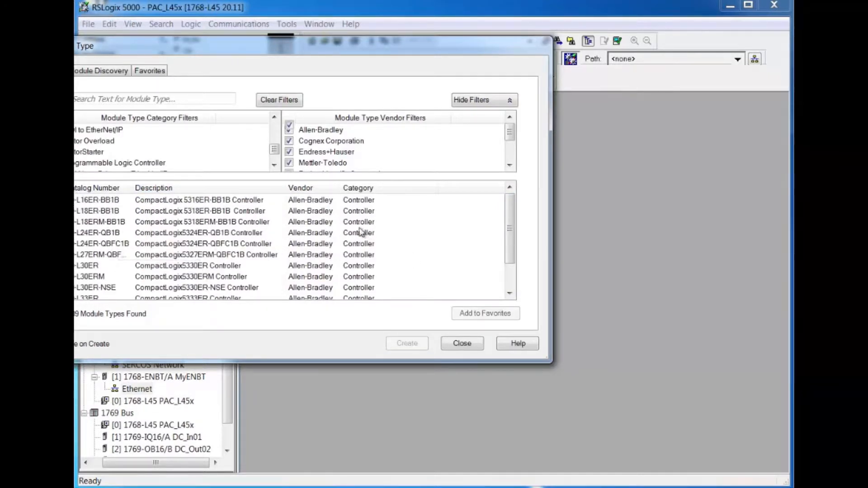
scroll(357, 229, "up", 1)
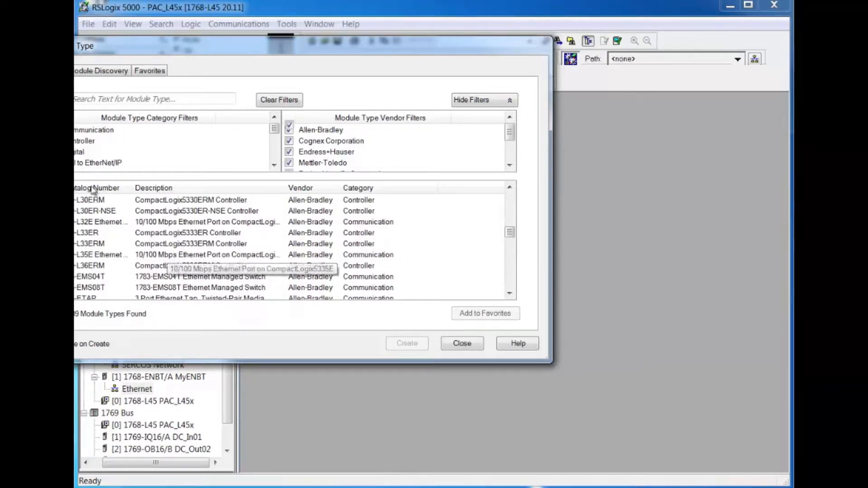
left_click(54, 130)
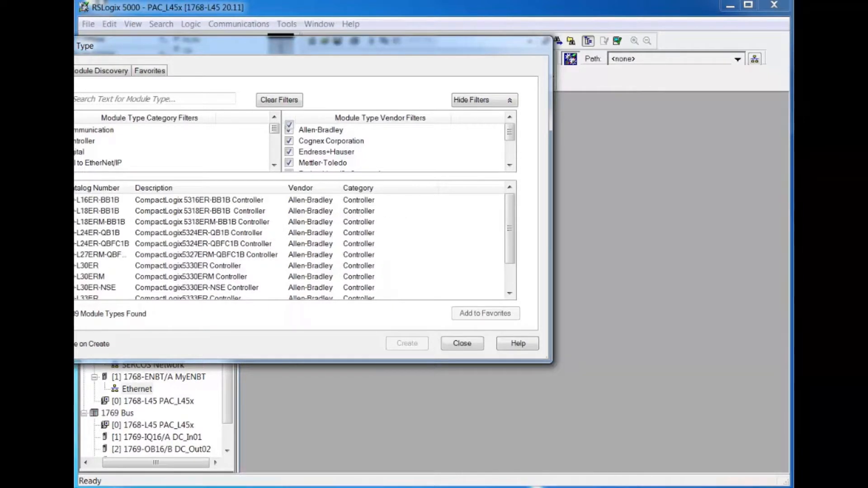
left_click(512, 290)
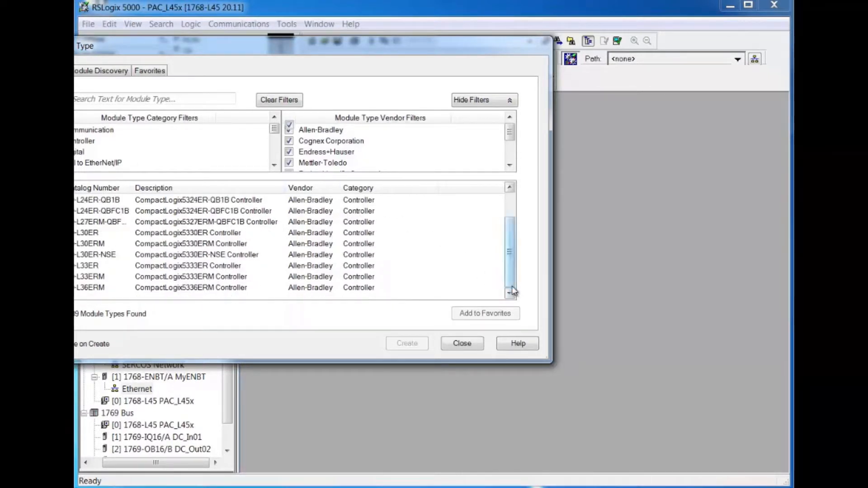
left_click(510, 199)
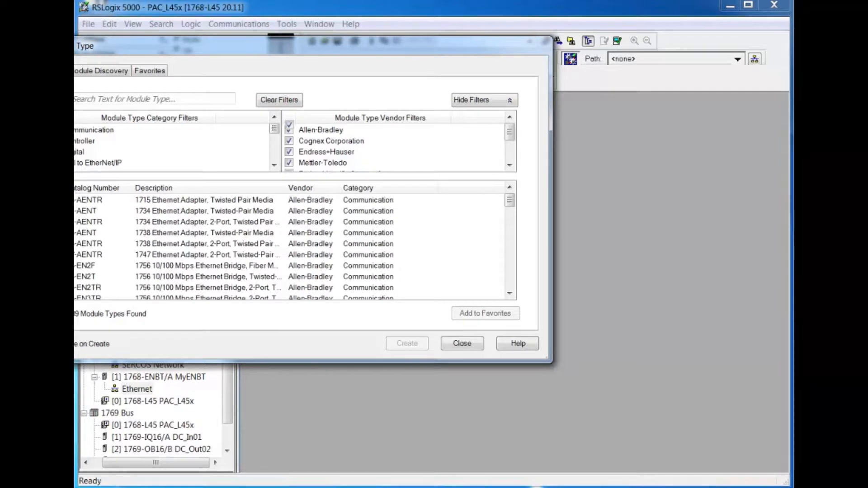
- Add a 1769-L35E Ethernet Port from the Communication modules under MyENBT's Ethernet network, accepting major revision 20
left_click(509, 279)
left_click(510, 283)
left_click(510, 282)
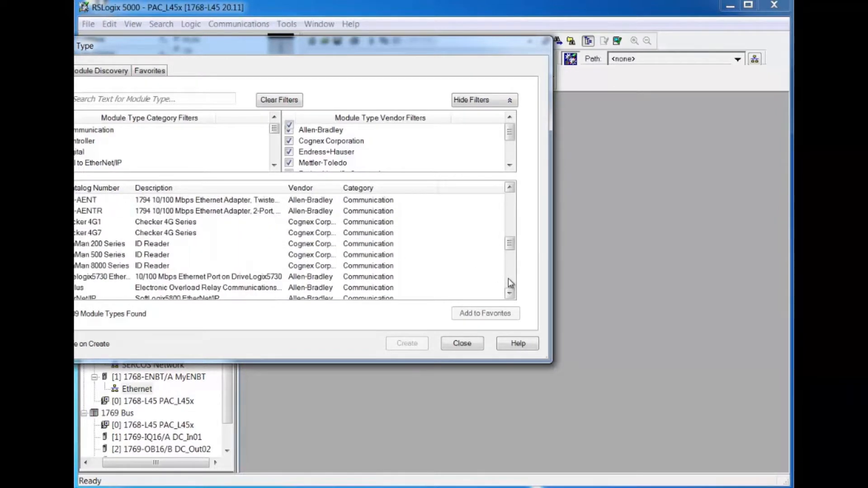
left_click(511, 216)
left_click(511, 215)
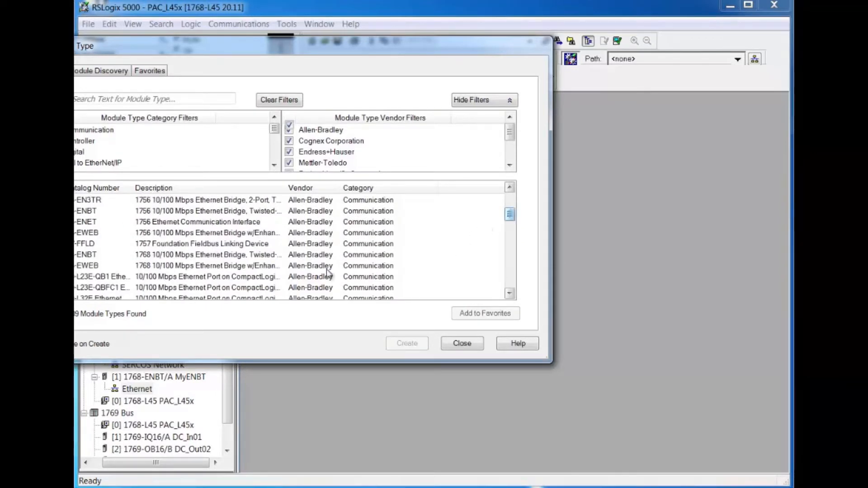
left_click(510, 295)
left_click(510, 294)
left_click(510, 295)
left_click(510, 294)
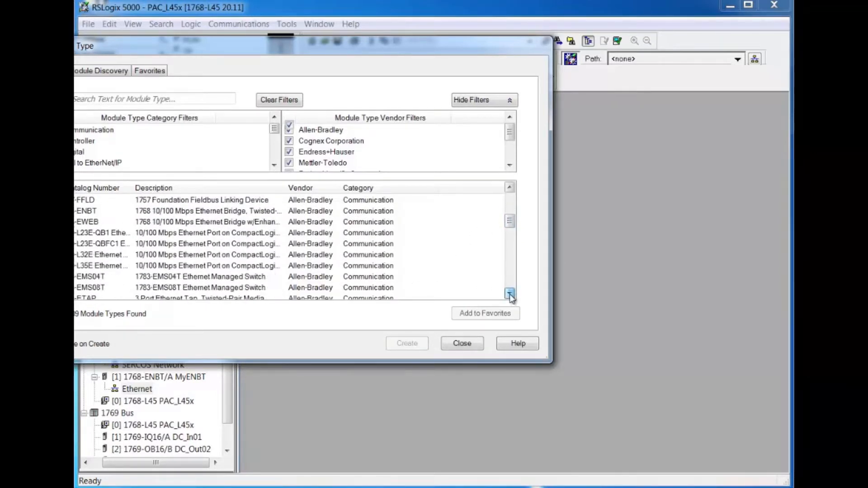
left_click(510, 295)
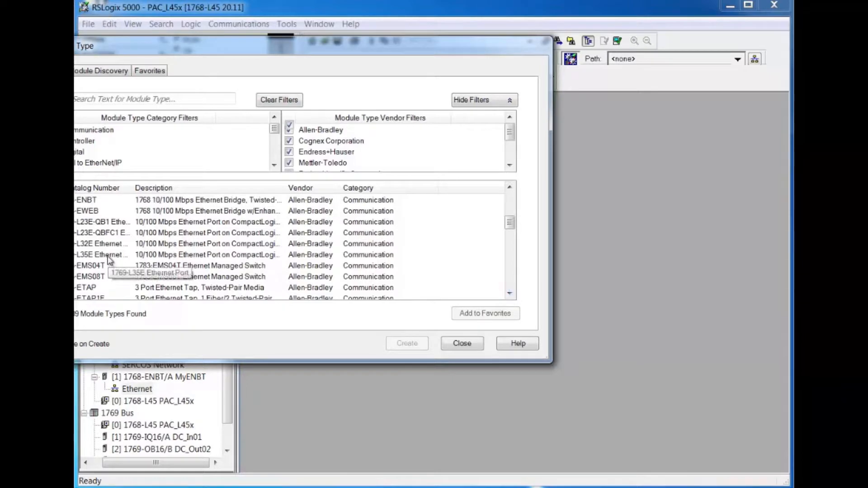
left_click(213, 256)
left_click(407, 343)
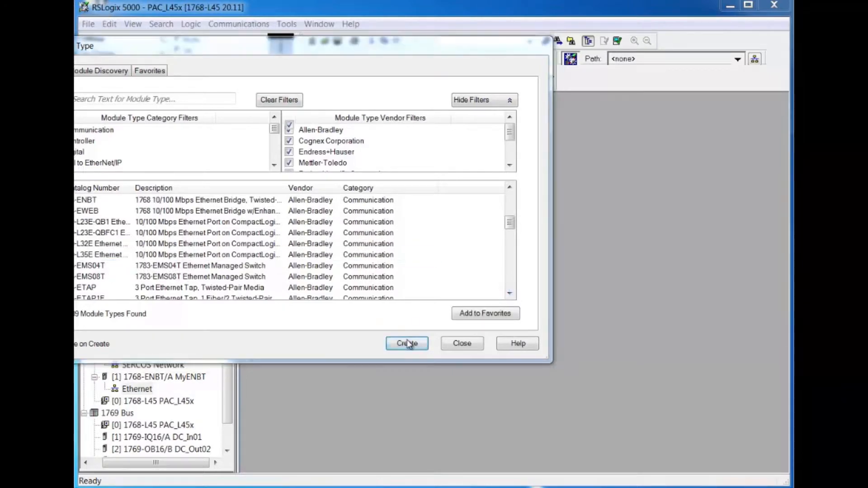
left_click(243, 239)
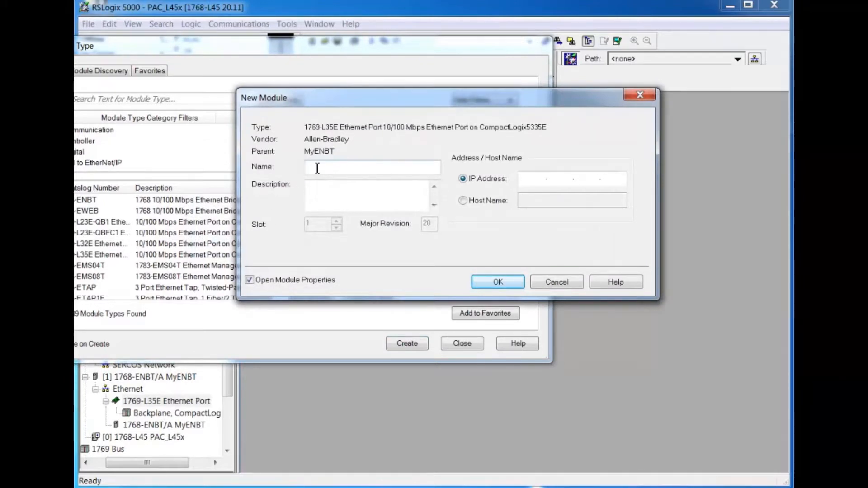
- Name the new 1769-L35E Ethernet port Remote_L35E, set its IP address to 192.168.1.111, and finish creating the module
type("Remote_L35E")
left_click(526, 176)
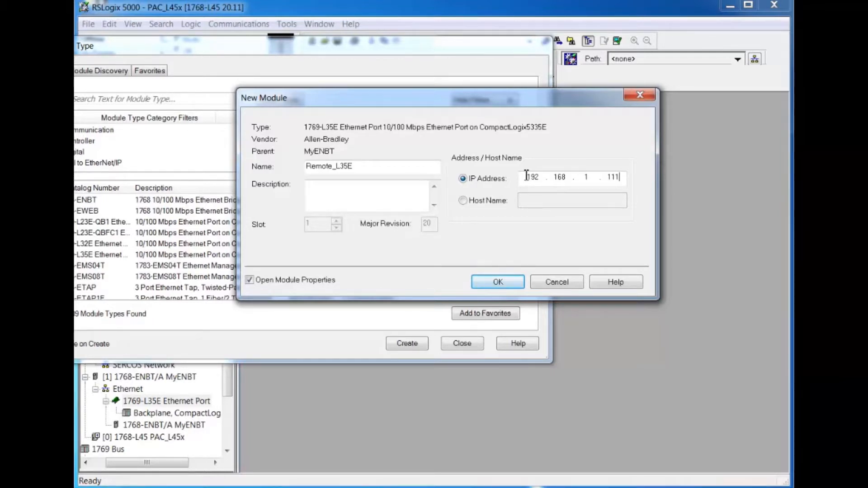
left_click(497, 283)
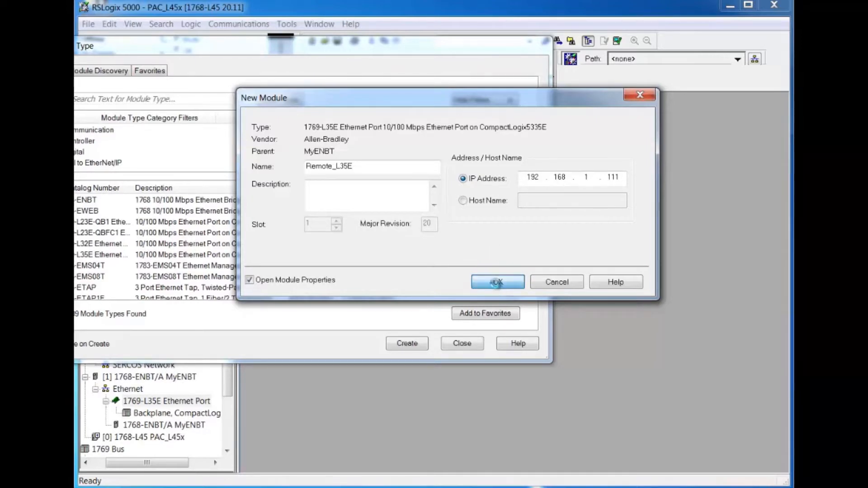
left_click(447, 302)
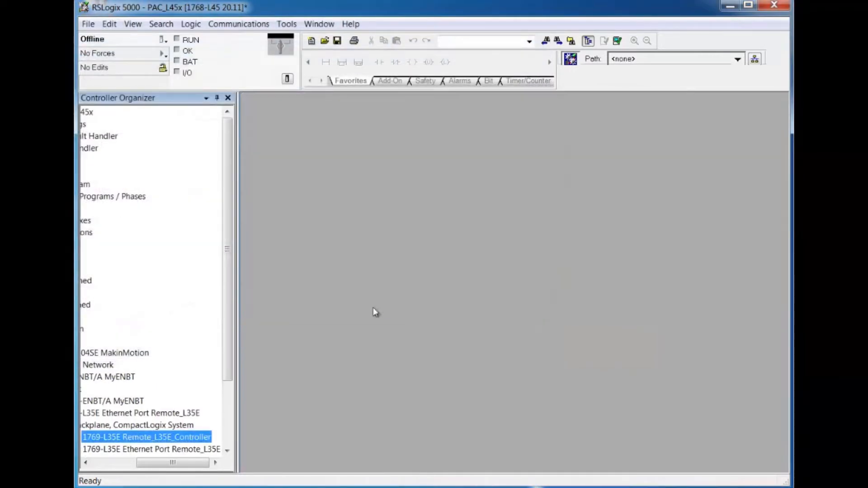
- Widen the Controller Organizer and examine the remote L35E modules in the PAC_L45x I/O Configuration tree
left_click(107, 465)
left_click_drag(239, 403, 330, 400)
left_click(321, 464)
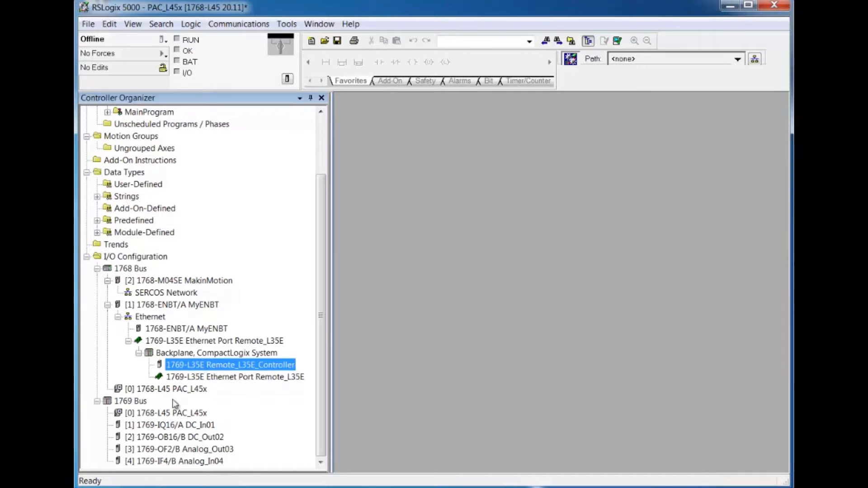
- Switch to the PAC_L354E project window, rename its controller to PAC_L35E, and save the project
mouse_move(126, 487)
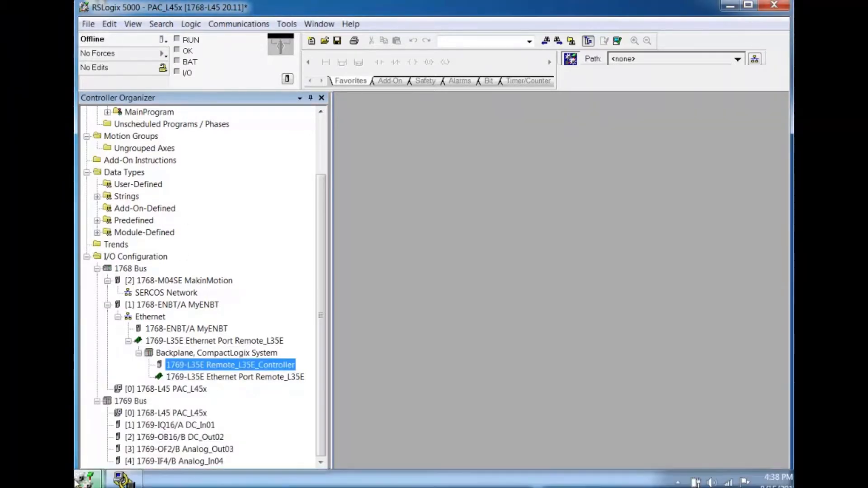
left_click(121, 483)
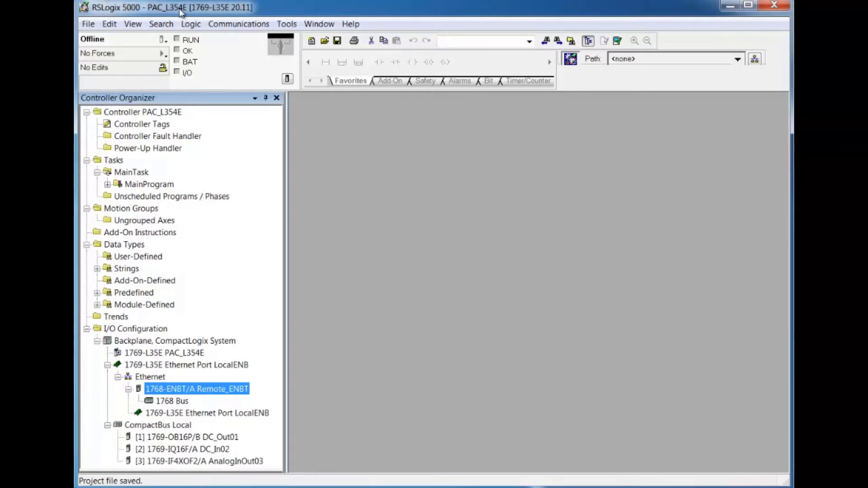
left_click(288, 81)
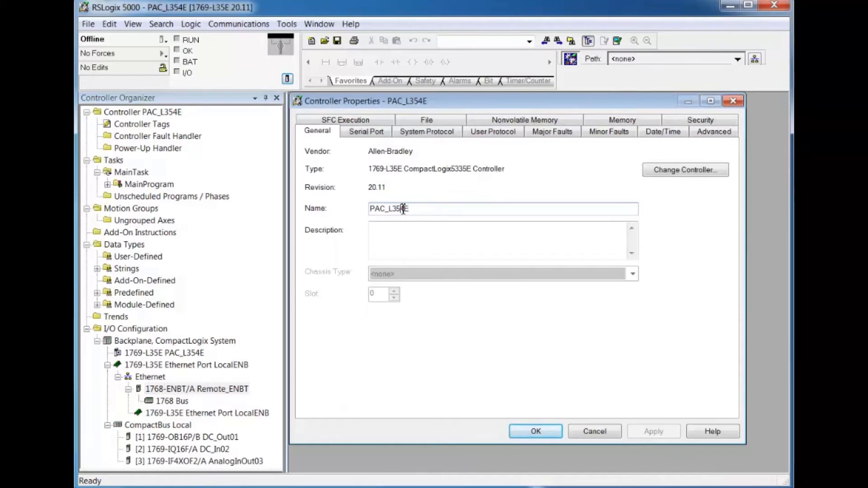
key("BackSpace")
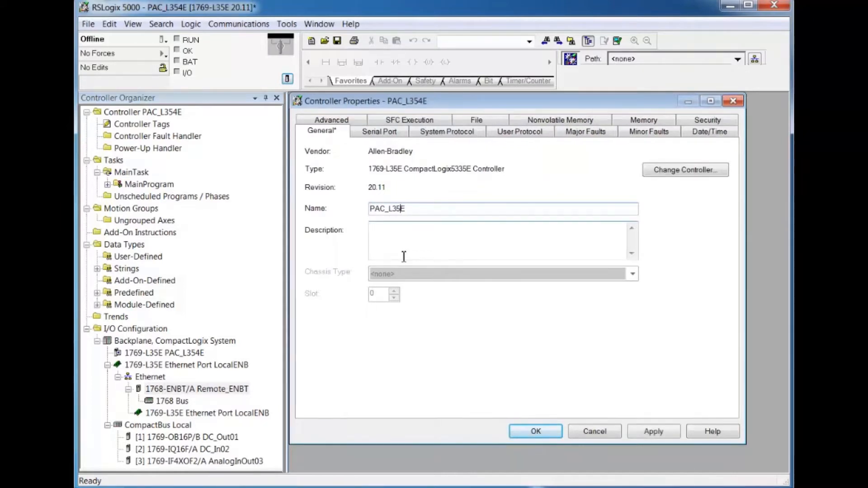
left_click(654, 433)
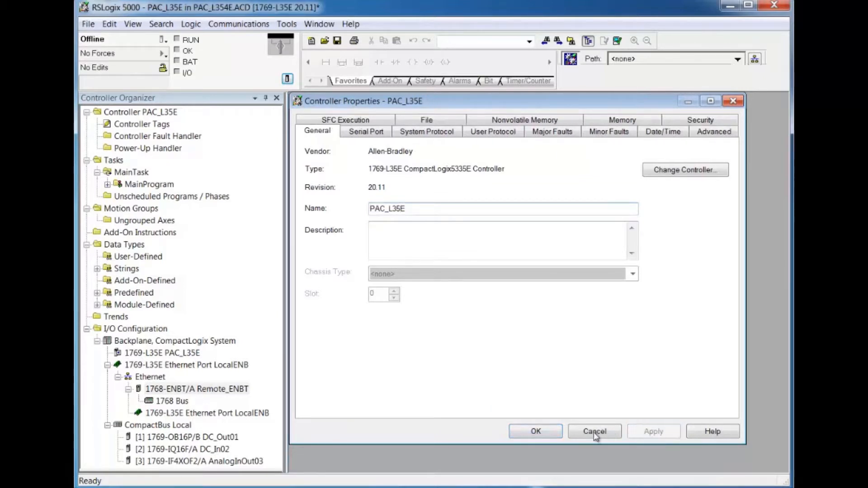
left_click(536, 432)
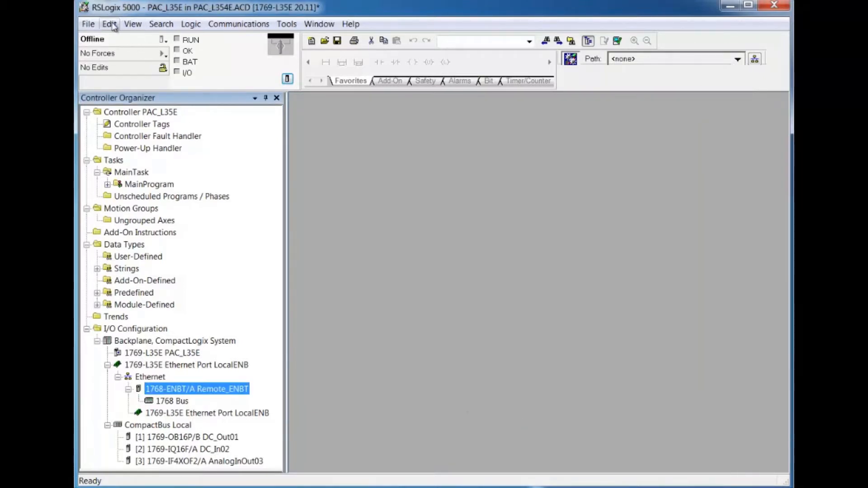
left_click(93, 26)
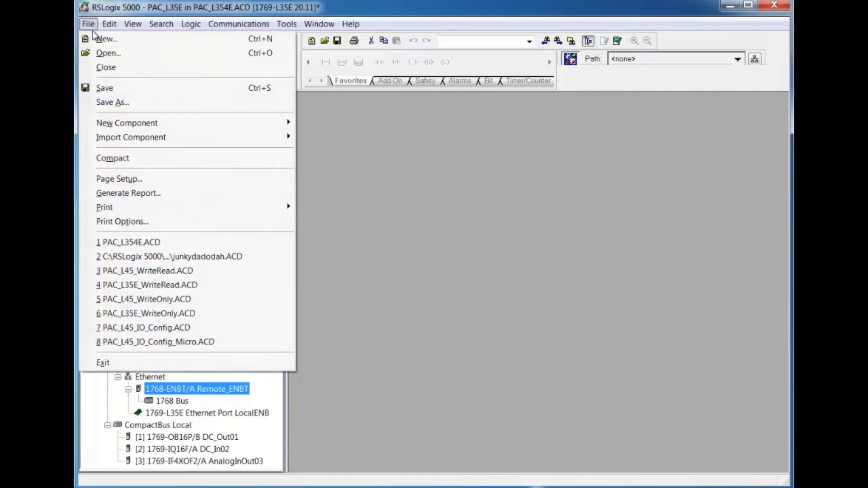
left_click(107, 88)
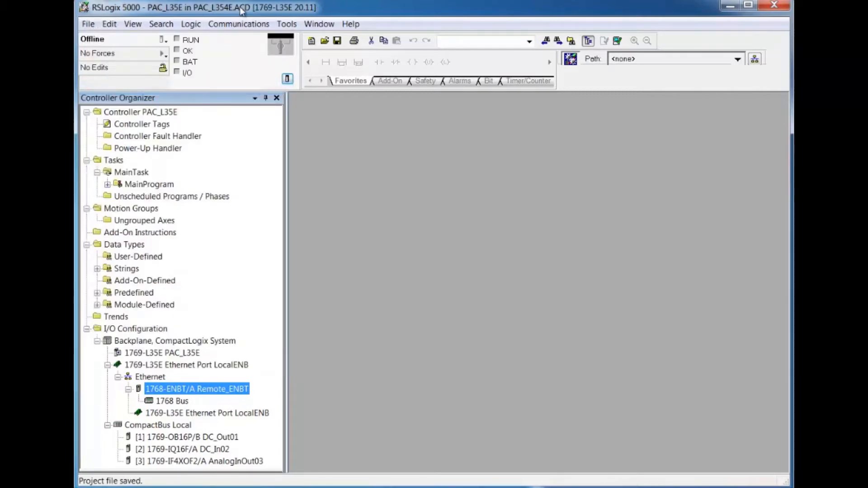
- Compare the I/O Configuration trees of both projects with their windows side by side, then maximize the PAC_L35E window
left_click_drag(243, 11, 503, 9)
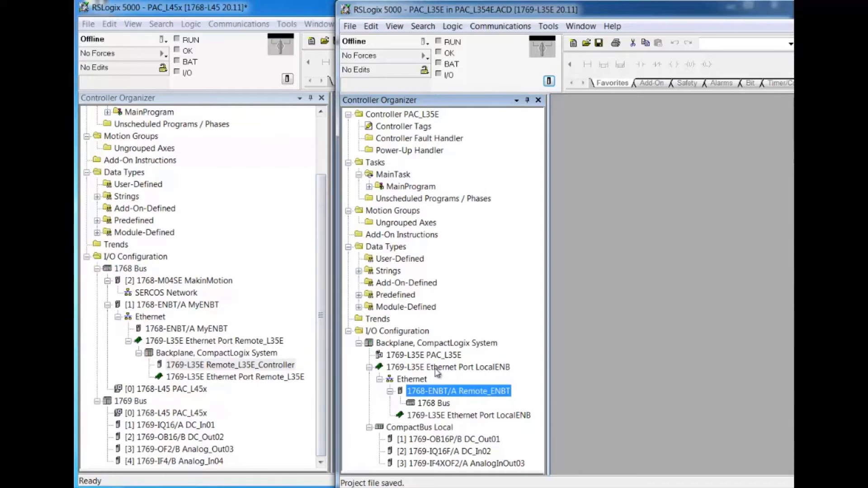
double_click(432, 9)
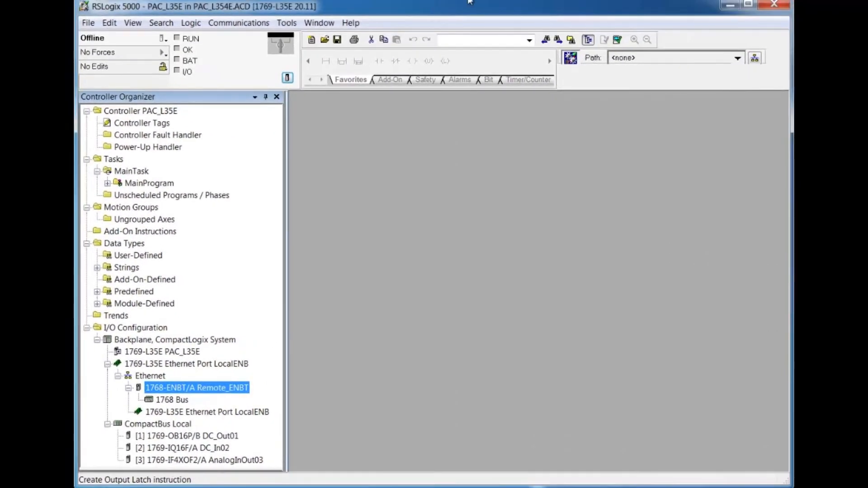